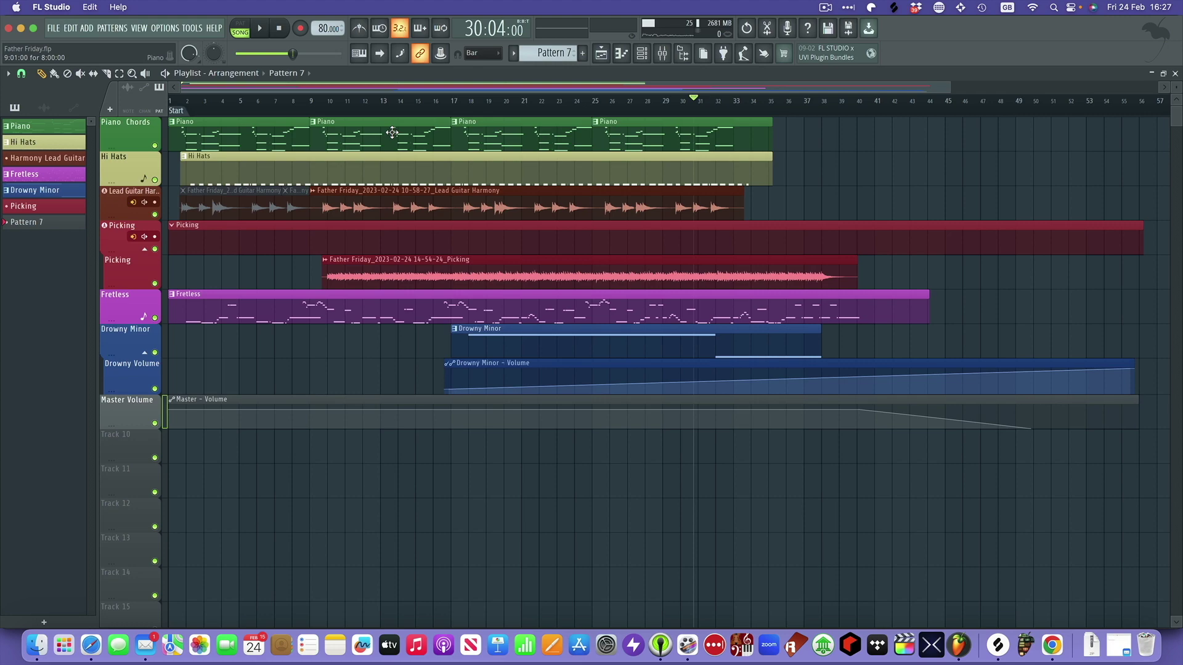
# Open the channel rack, check the target mixer track of the first Lead Guitar Harmony channel, and close the rack.
pyautogui.press('F6')
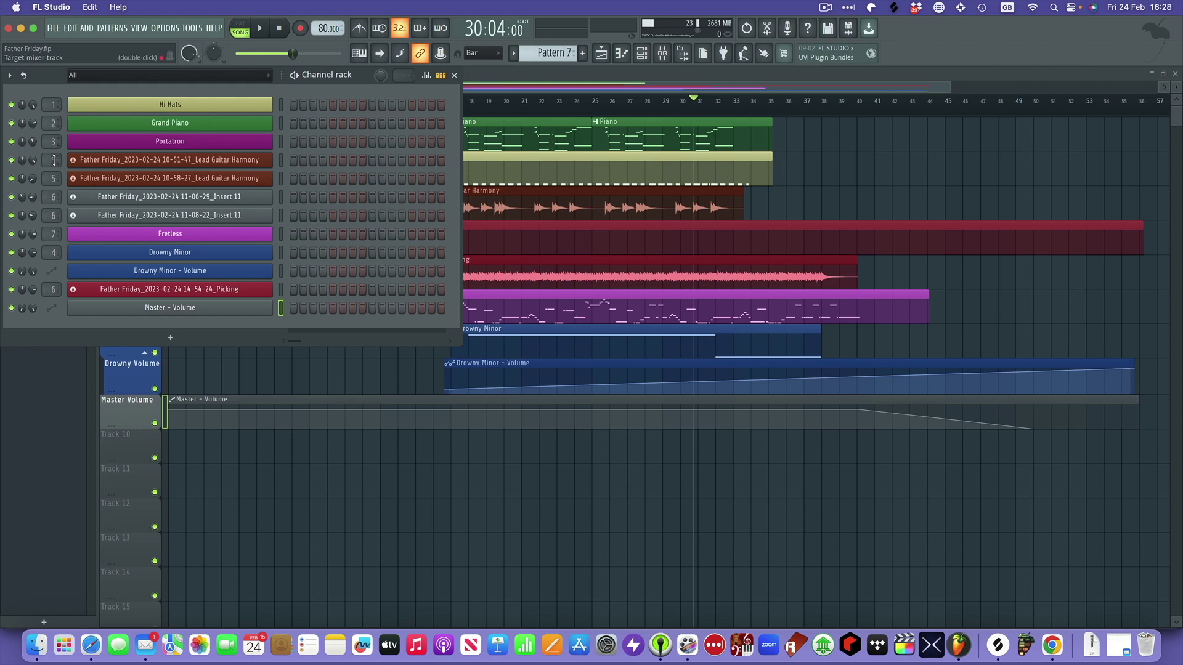
pyautogui.scroll(1, 54, 159)
pyautogui.click(454, 75)
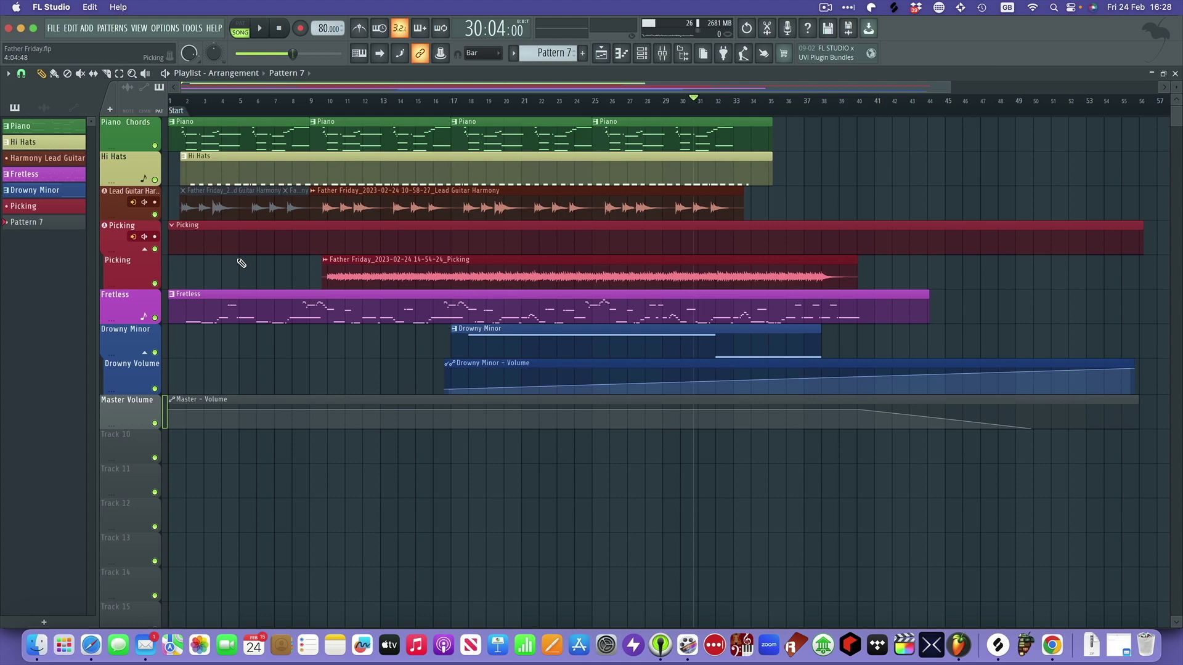
# Show the channel rack and select the Piano pattern.
pyautogui.press('F6')
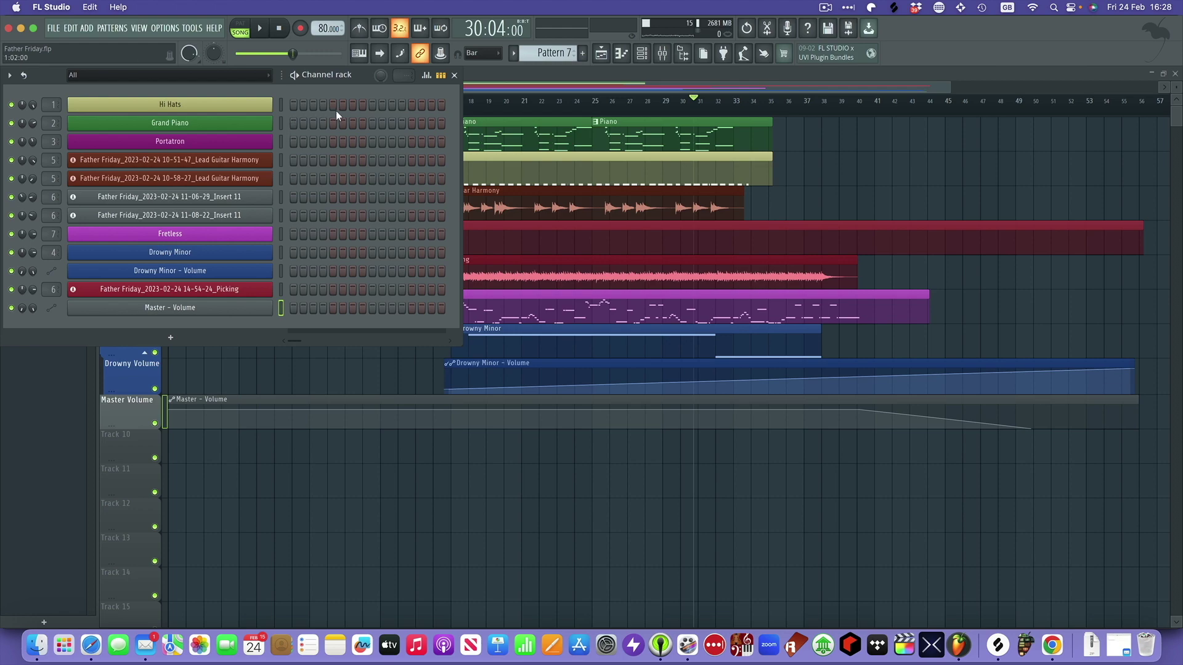
pyautogui.click(516, 54)
pyautogui.click(526, 69)
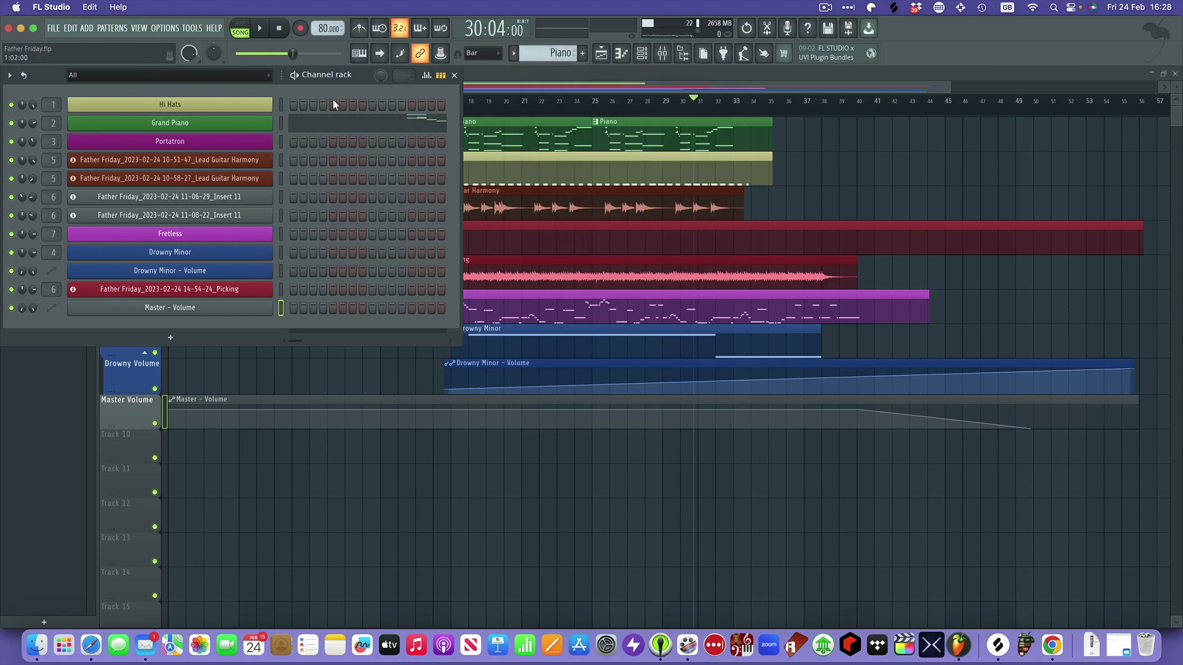
# View the Grand Piano channel's notes in the piano roll and the Hi Hats step sequence, and close the channel rack.
pyautogui.click(390, 130)
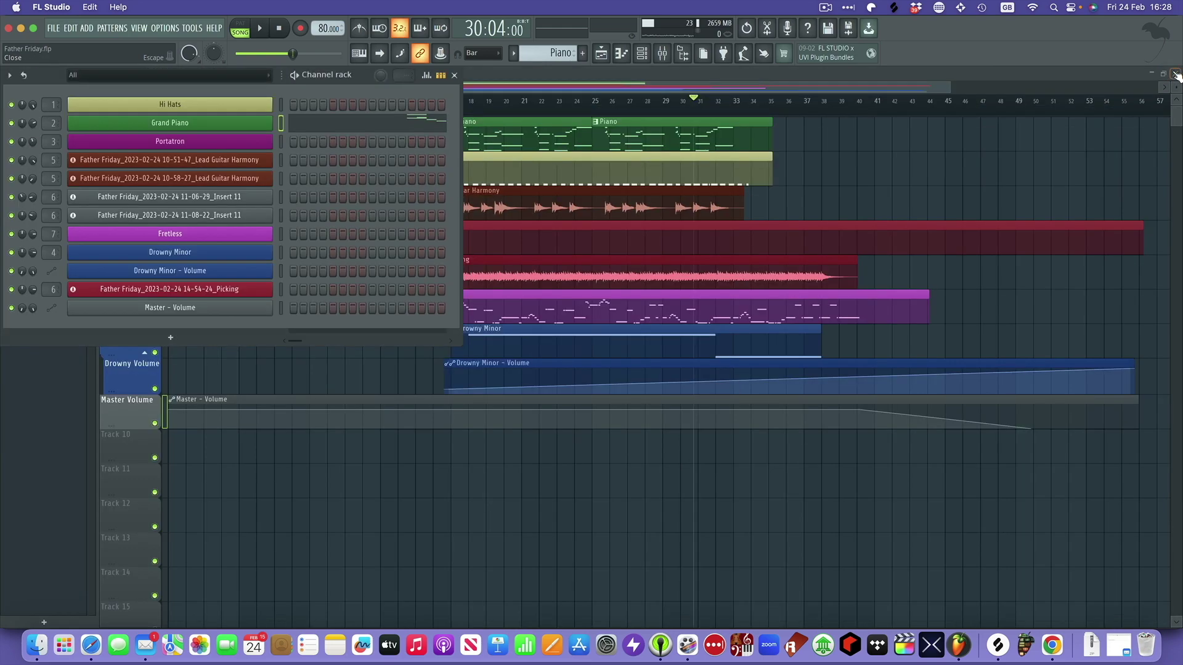
pyautogui.click(1177, 72)
pyautogui.moveTo(312, 106); pyautogui.dragTo(293, 103)
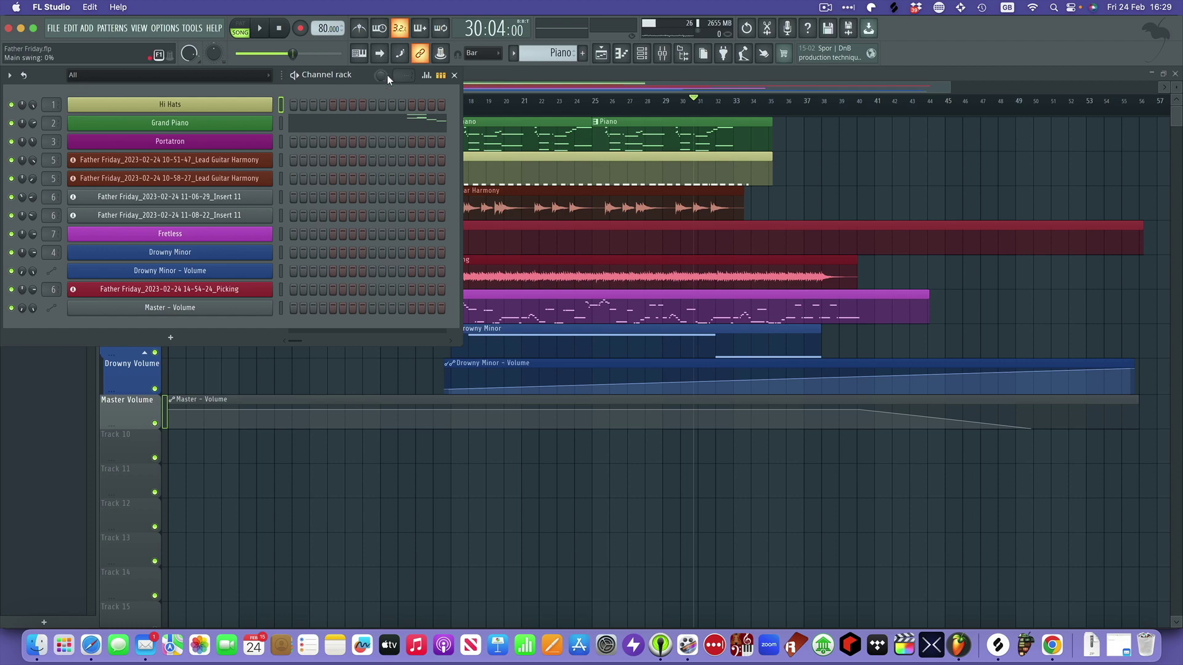
pyautogui.click(454, 76)
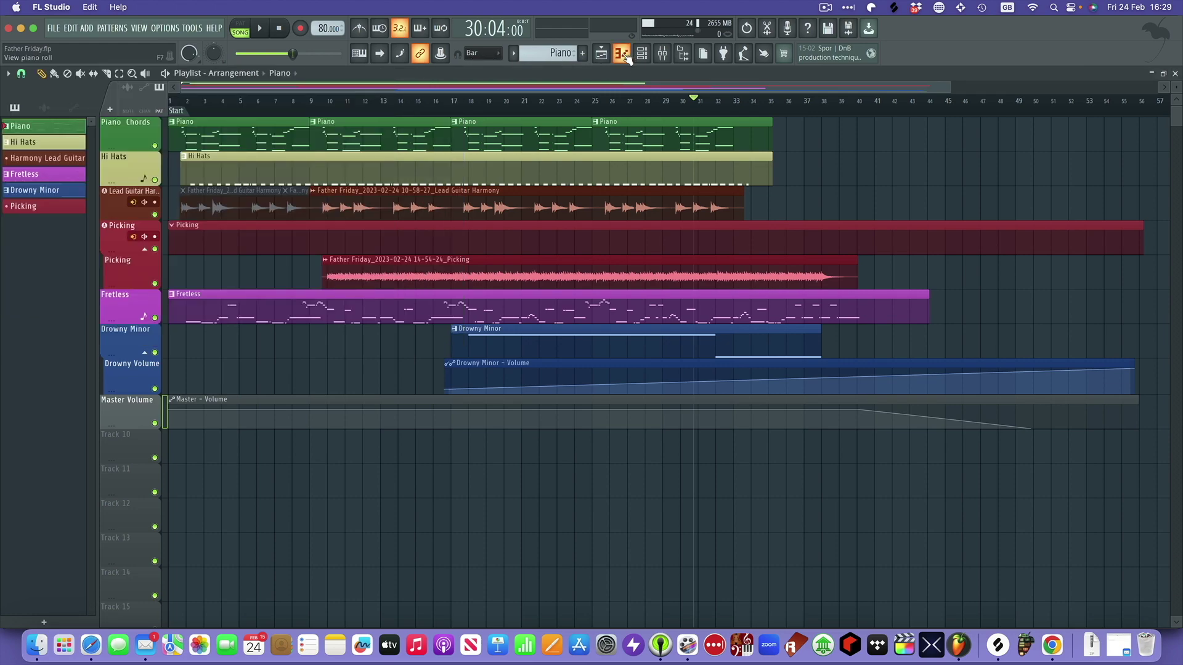
# Open the mixer, view the Fruity Reeverb 2 settings on the Reverb track, and close the effect window.
pyautogui.click(667, 56)
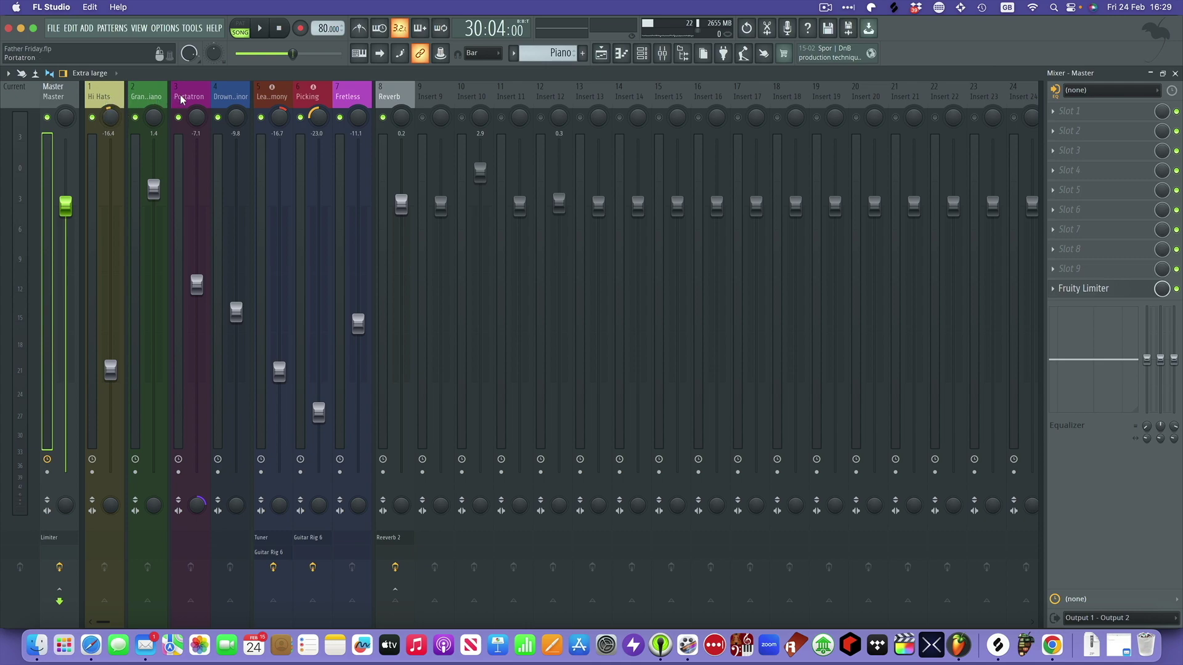
pyautogui.click(394, 97)
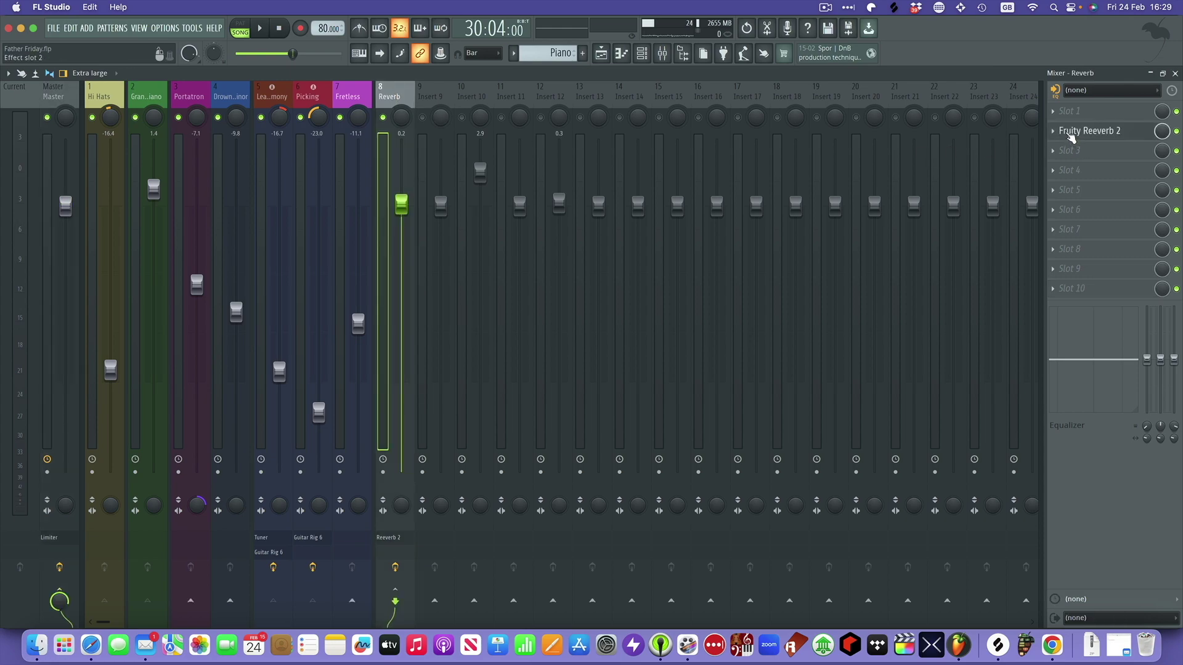
pyautogui.click(1071, 133)
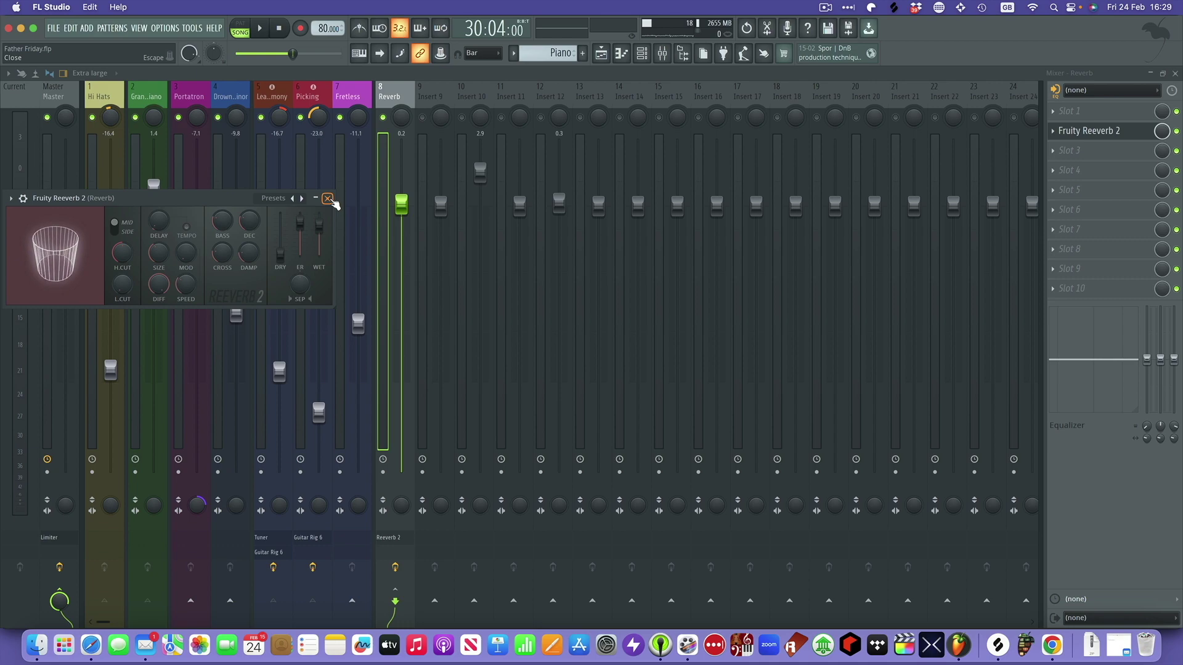
pyautogui.click(328, 199)
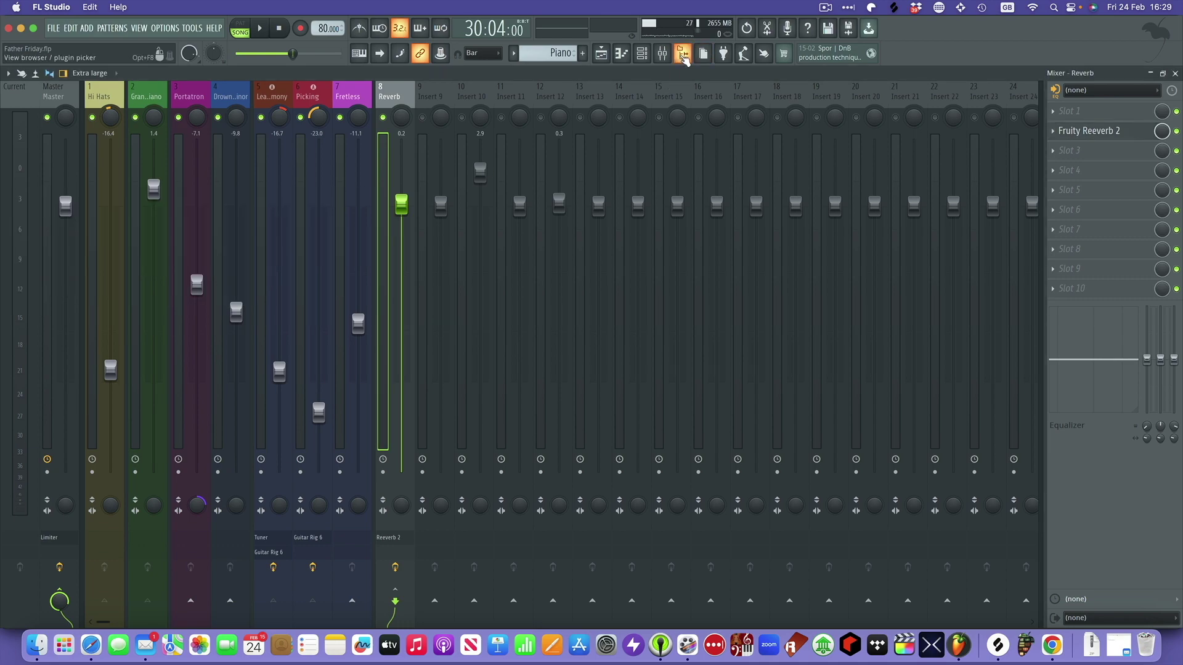
# Open the browser, look through its current project contents, and search the full library for "Guitar".
pyautogui.click(684, 55)
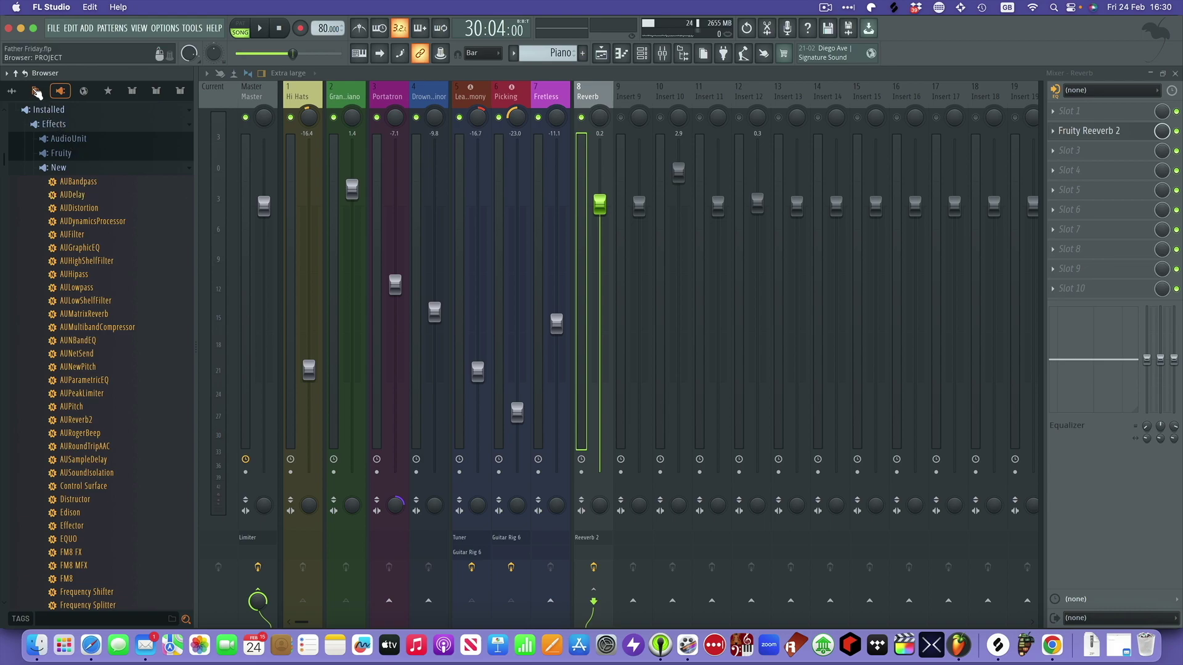
pyautogui.click(40, 91)
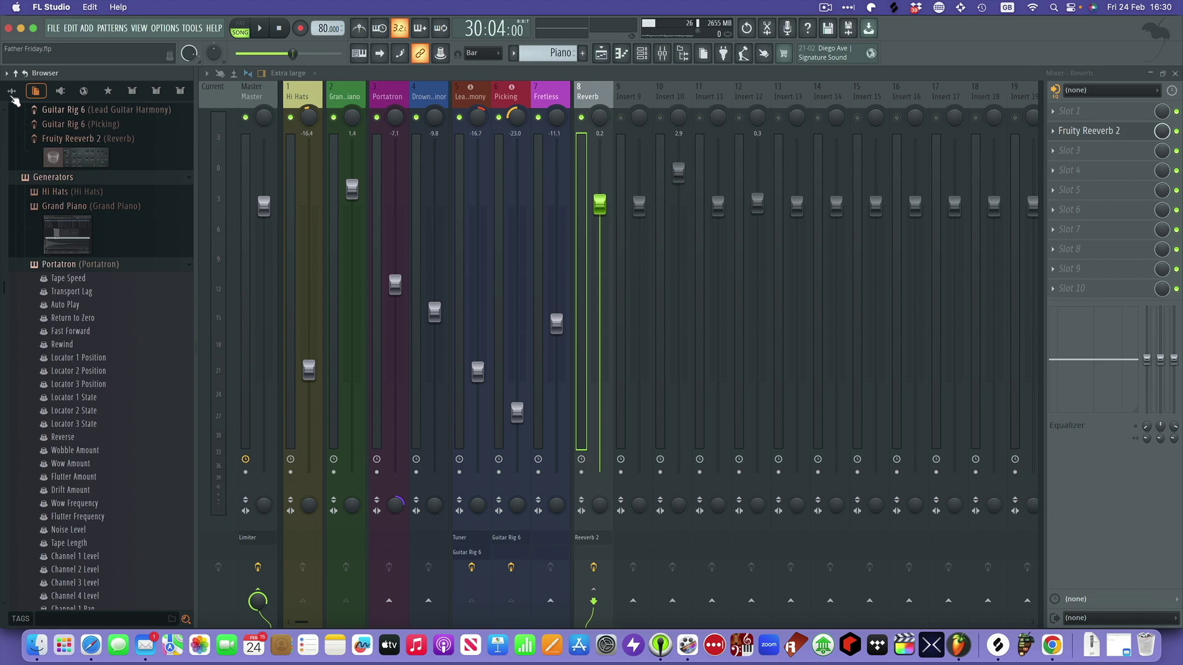
pyautogui.click(13, 92)
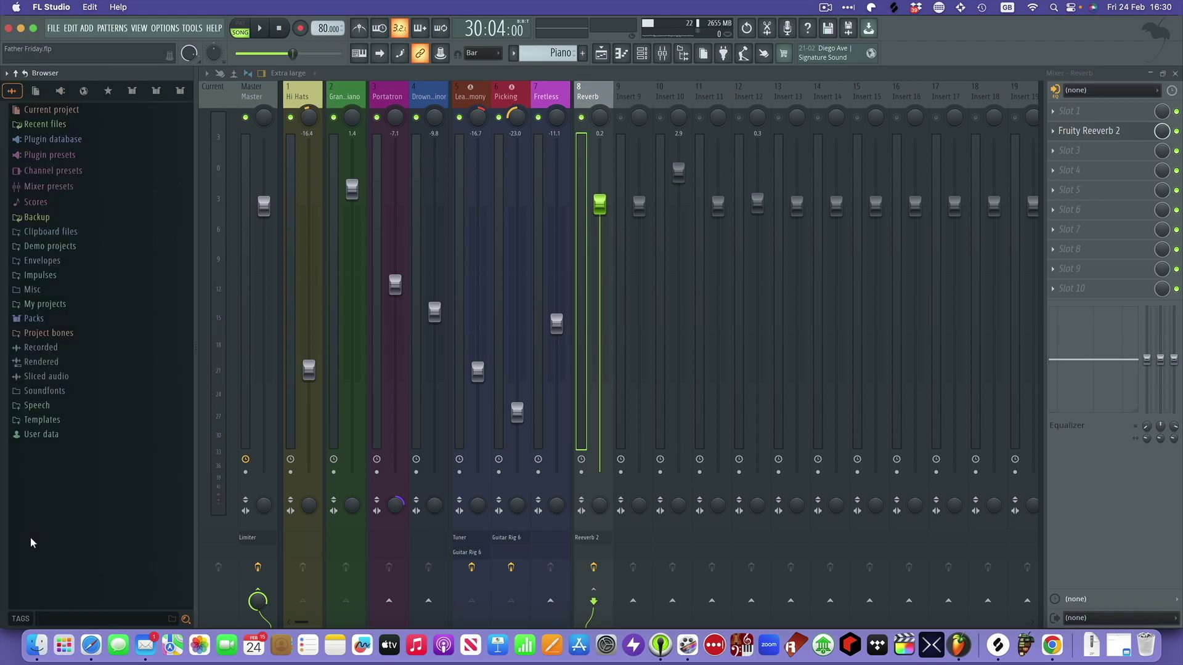
pyautogui.write('r')
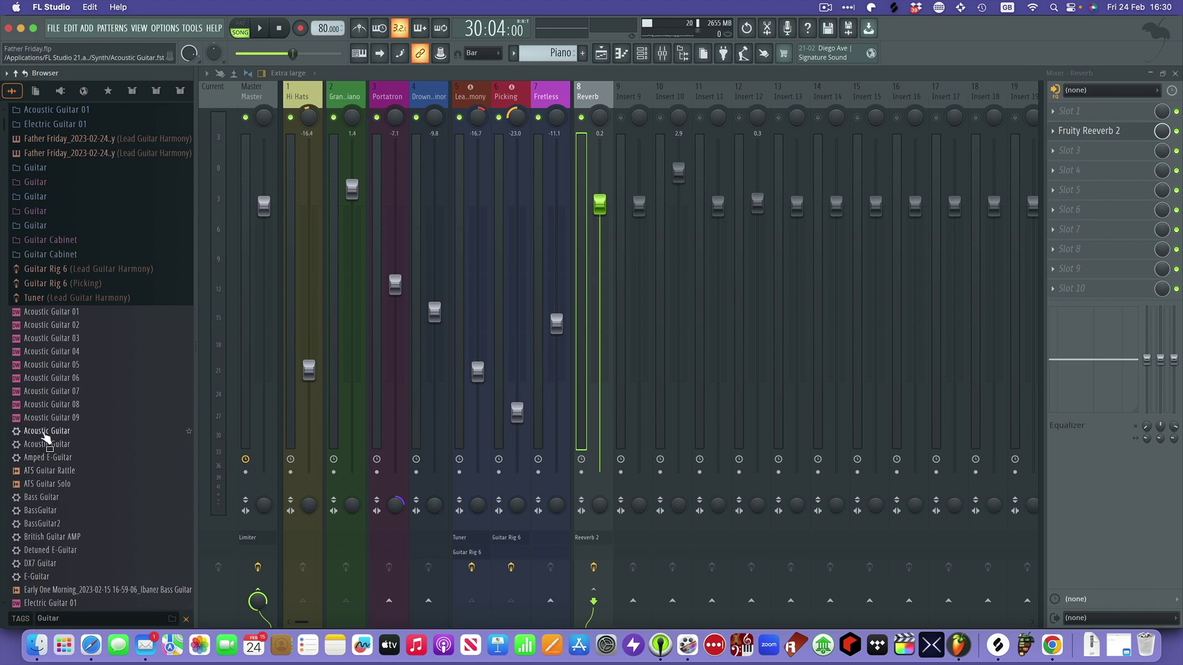
# Try loading the Acoustic Guitar preset onto mixer Insert 9, close its plugin window and undo the addition.
pyautogui.moveTo(44, 436); pyautogui.dragTo(635, 98)
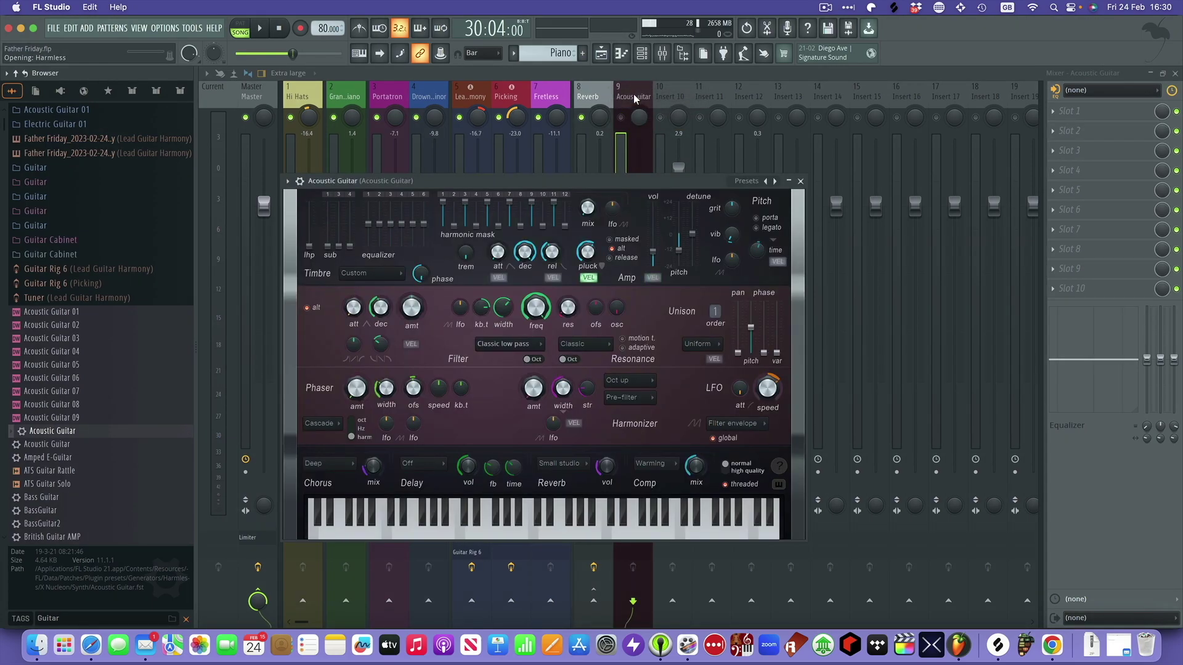
pyautogui.click(800, 181)
pyautogui.press('super+z')
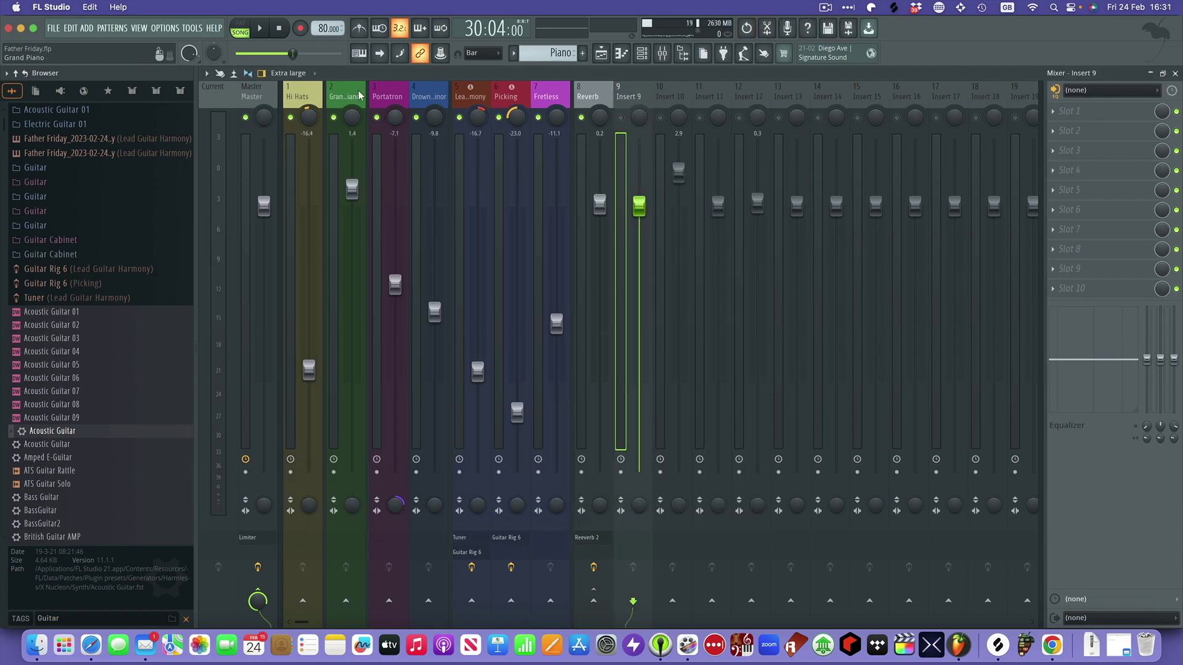
# Look through the browser's project and plugin sections and return to the view of all content.
pyautogui.click(36, 91)
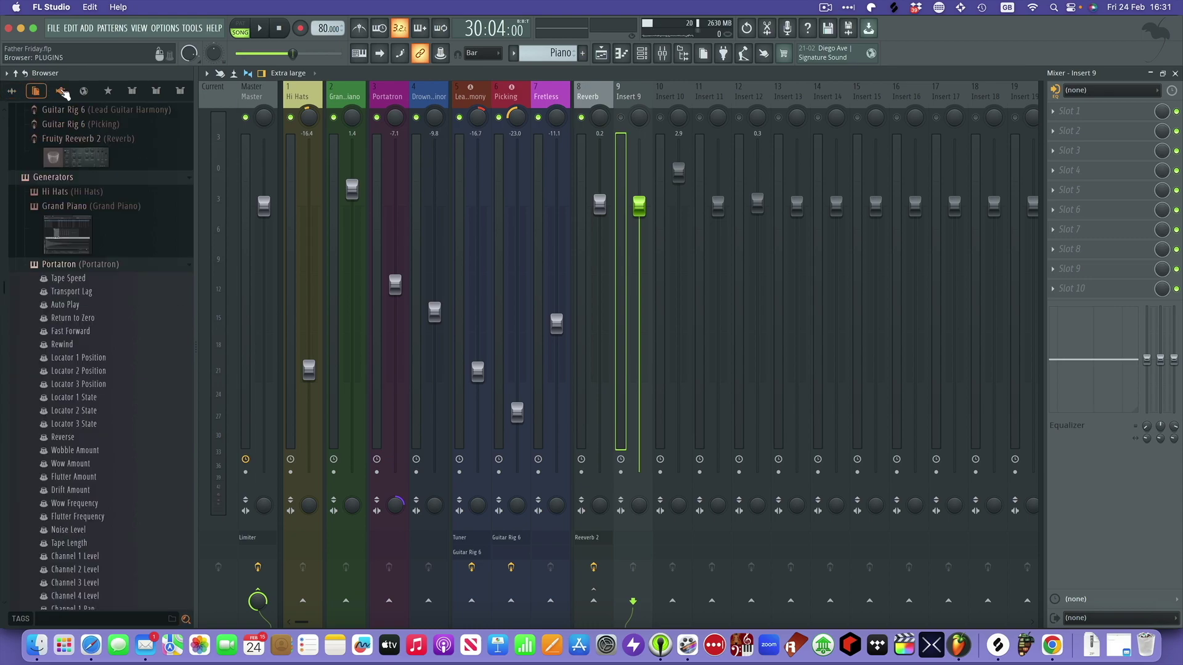
pyautogui.click(61, 92)
pyautogui.click(11, 91)
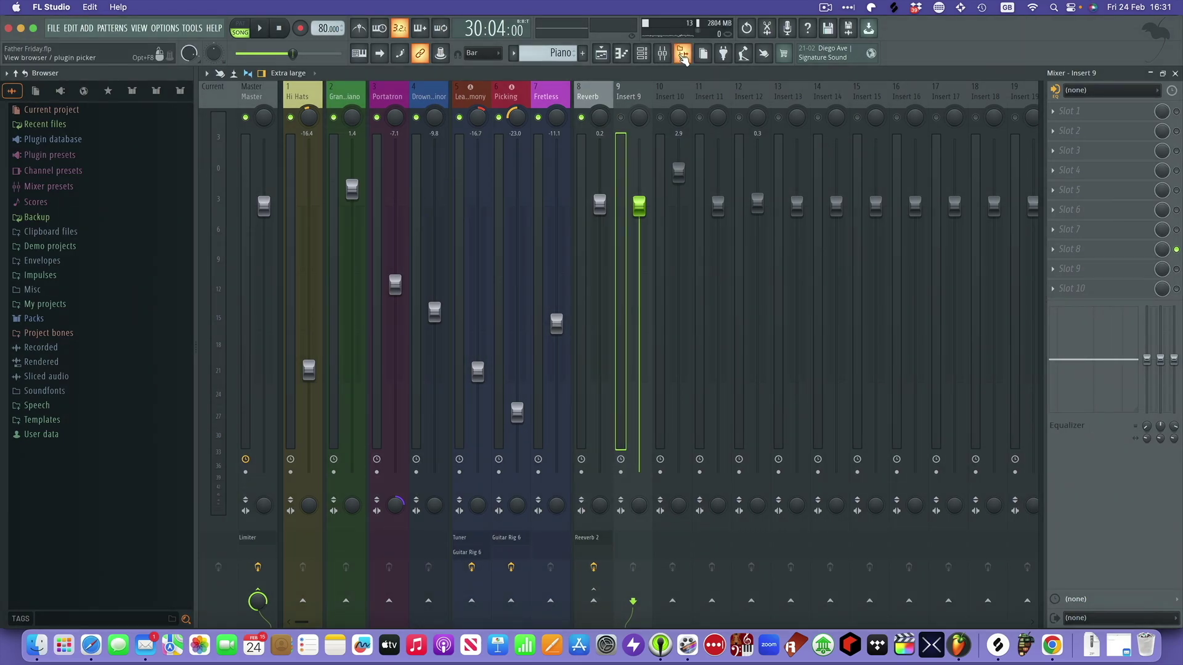
# Open the plugin picker, browse the Delay reverb, Distortion, Dynamics, Filter and Flanger effect categories, and close it.
pyautogui.click(681, 54)
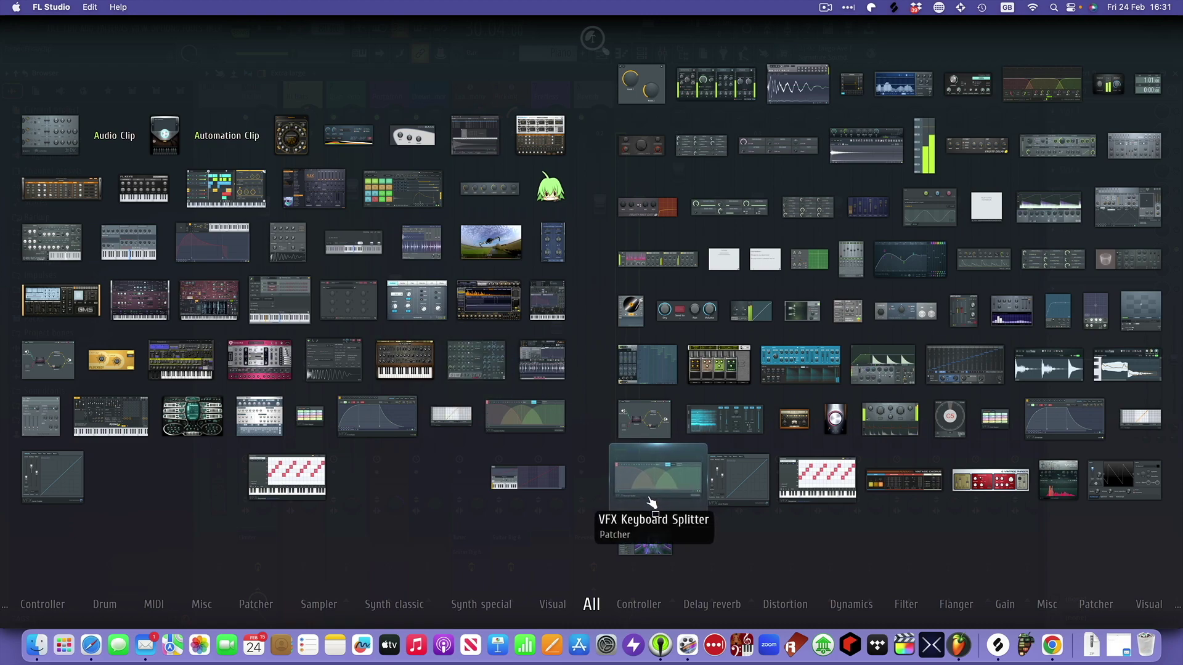
pyautogui.moveTo(651, 493); pyautogui.dragTo(716, 613)
pyautogui.hotkey('alt', 'shift', 'p')
pyautogui.moveTo(786, 606)
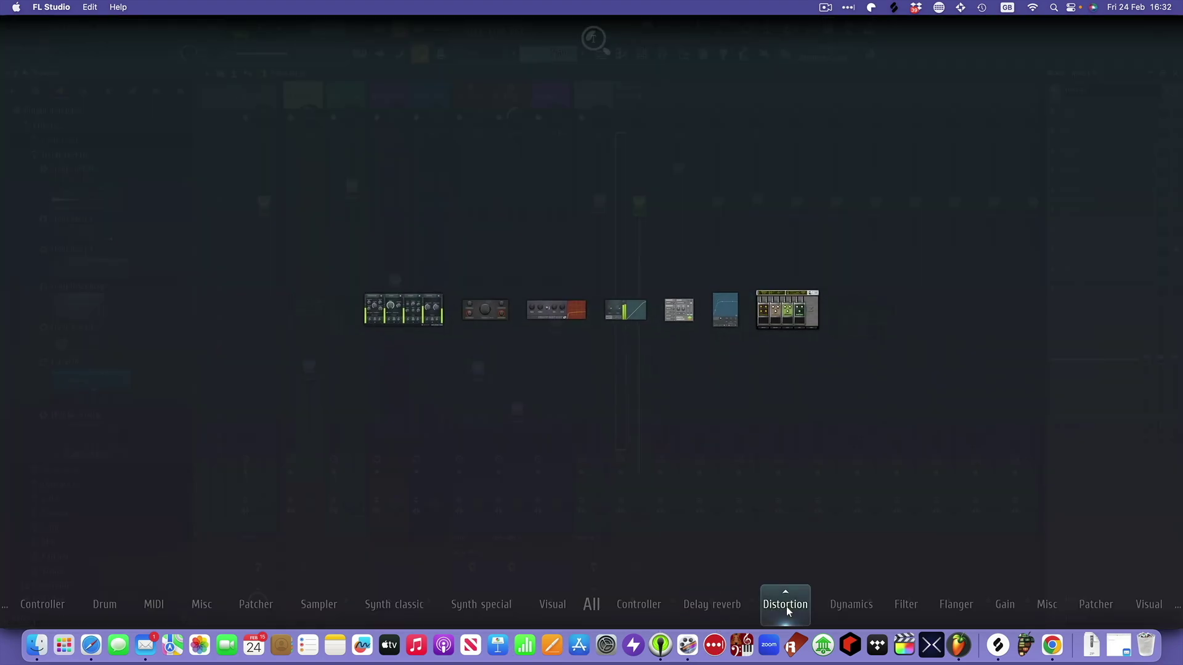
pyautogui.moveTo(845, 608)
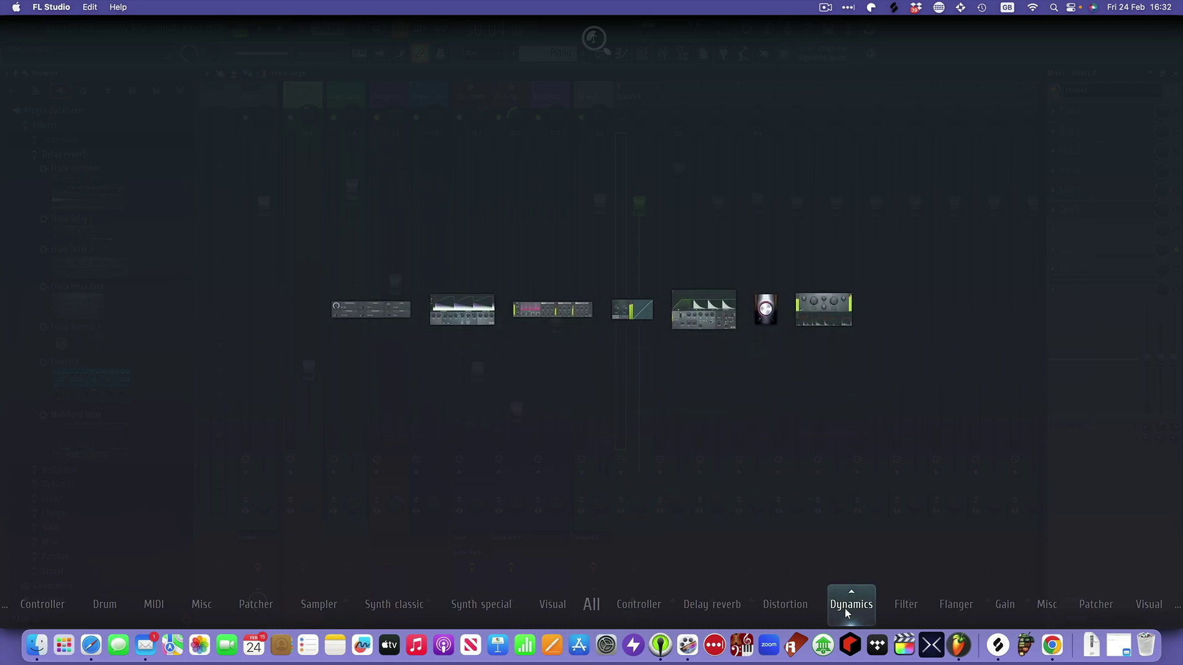
pyautogui.moveTo(906, 607)
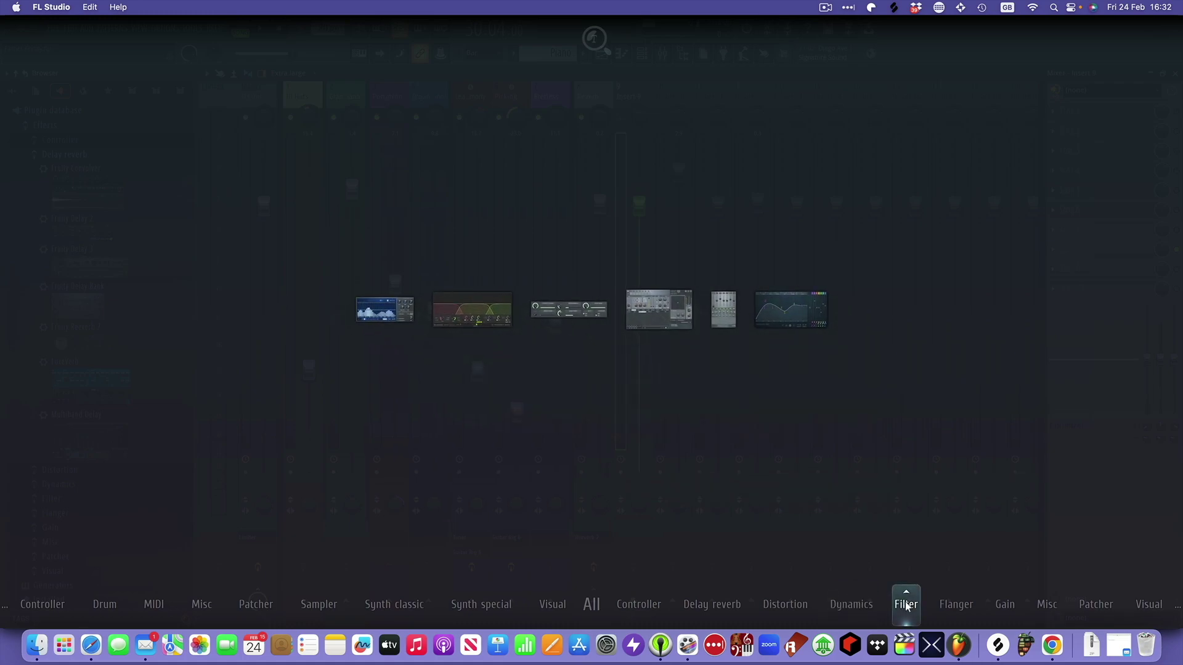
pyautogui.moveTo(957, 606)
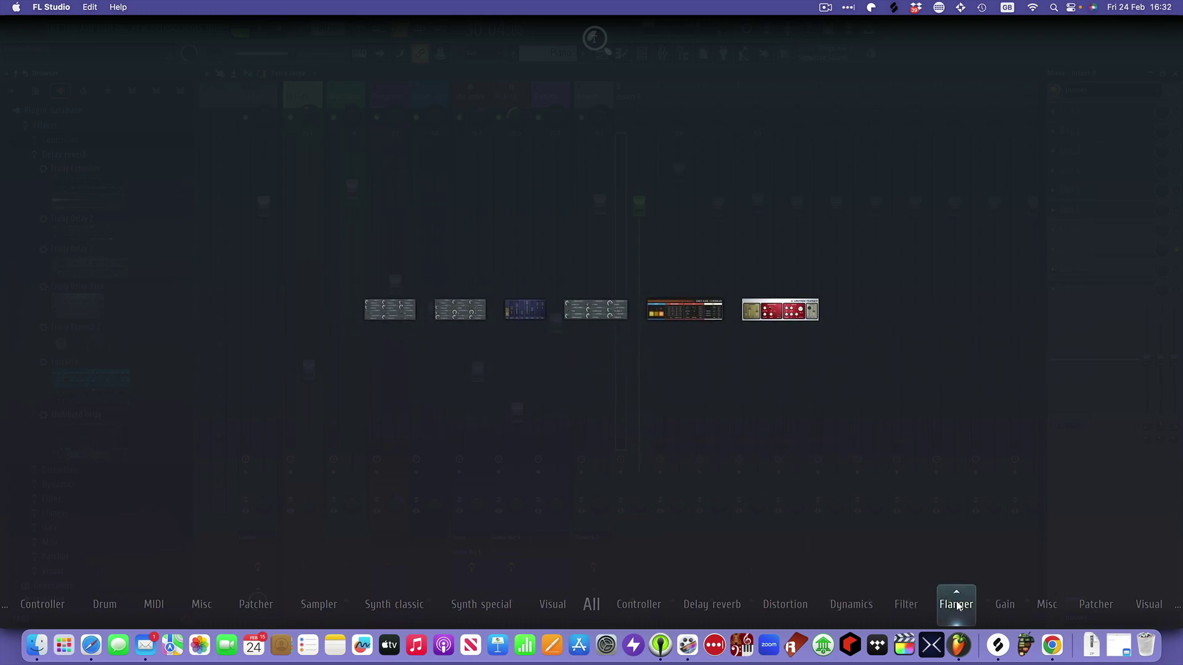
pyautogui.click(889, 514)
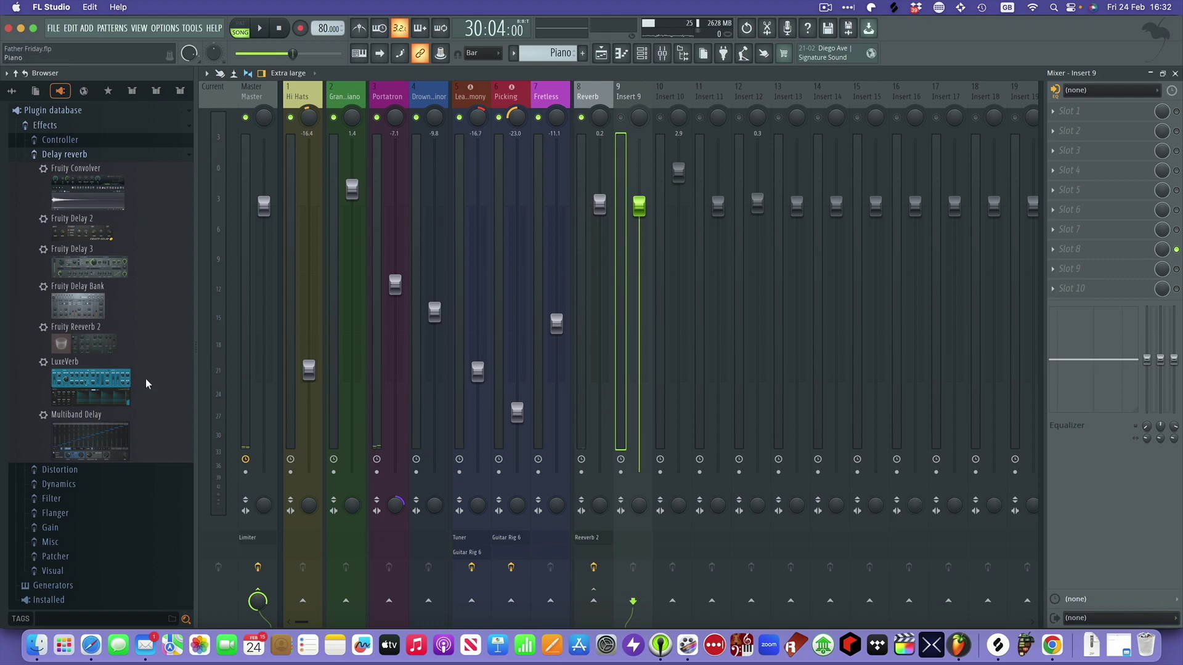
# Open the project picker, view only the patterns, only the channels and all items, and close it.
pyautogui.press('F8')
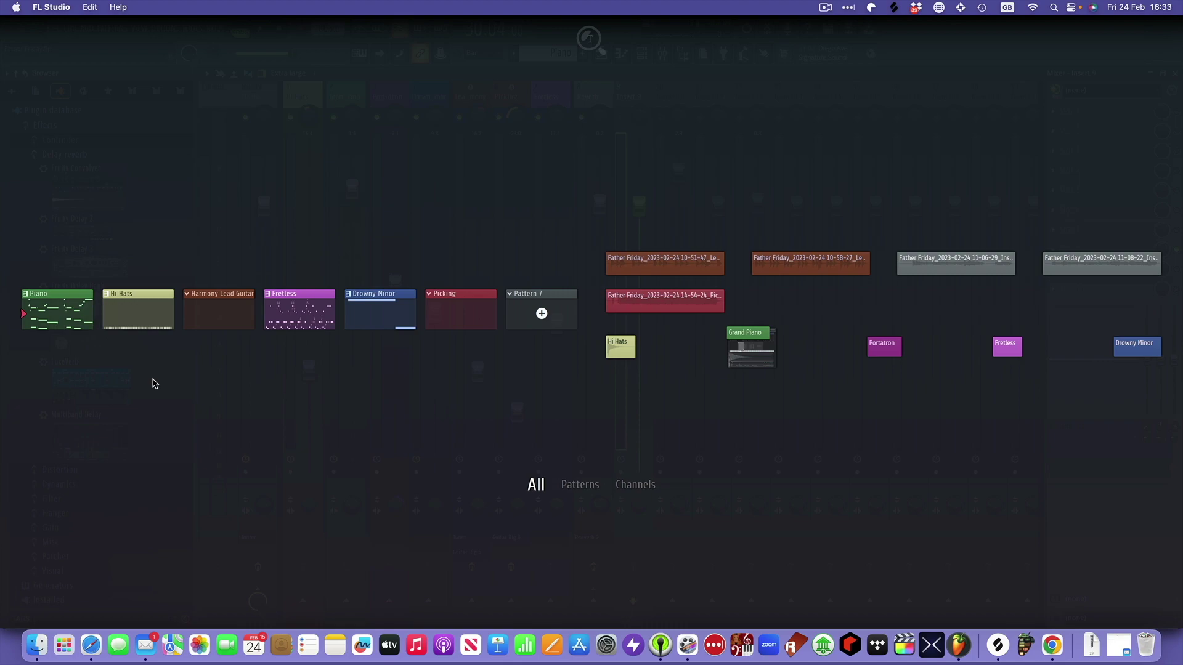
pyautogui.click(579, 486)
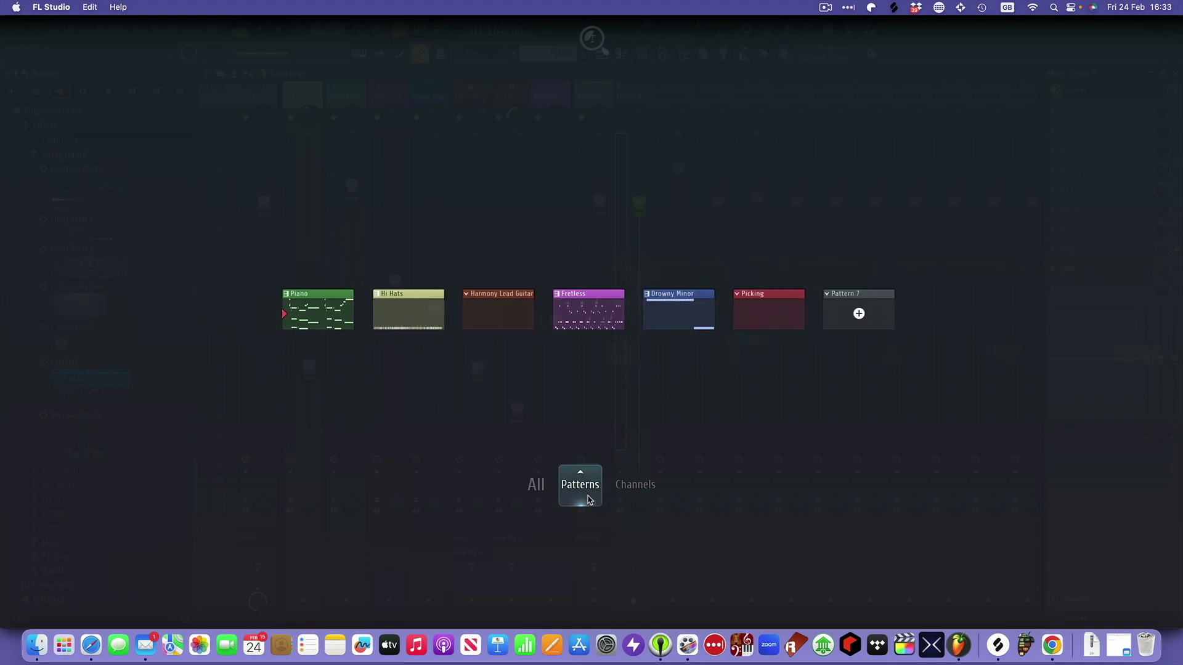
pyautogui.click(636, 487)
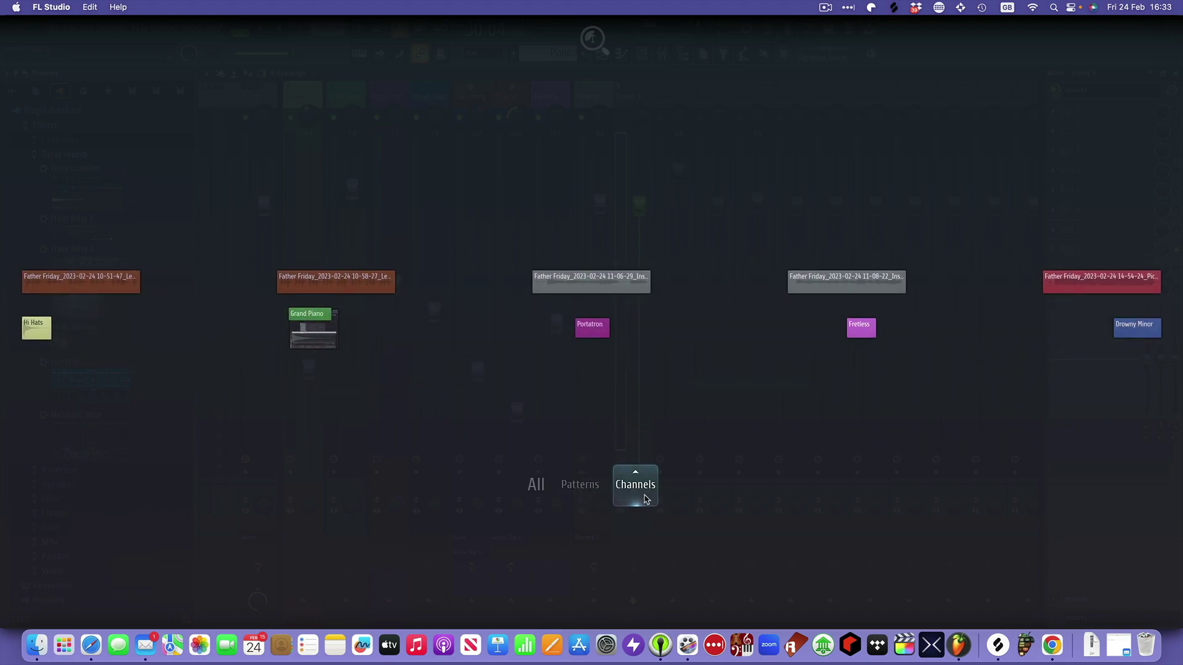
pyautogui.click(530, 485)
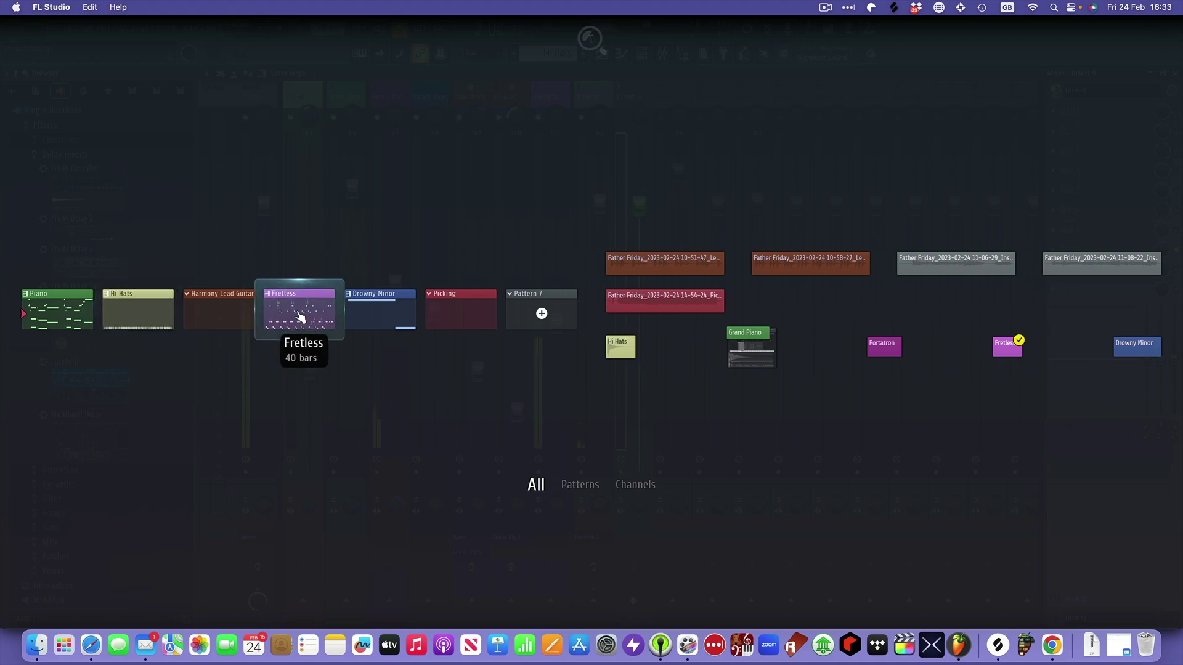
pyautogui.click(629, 428)
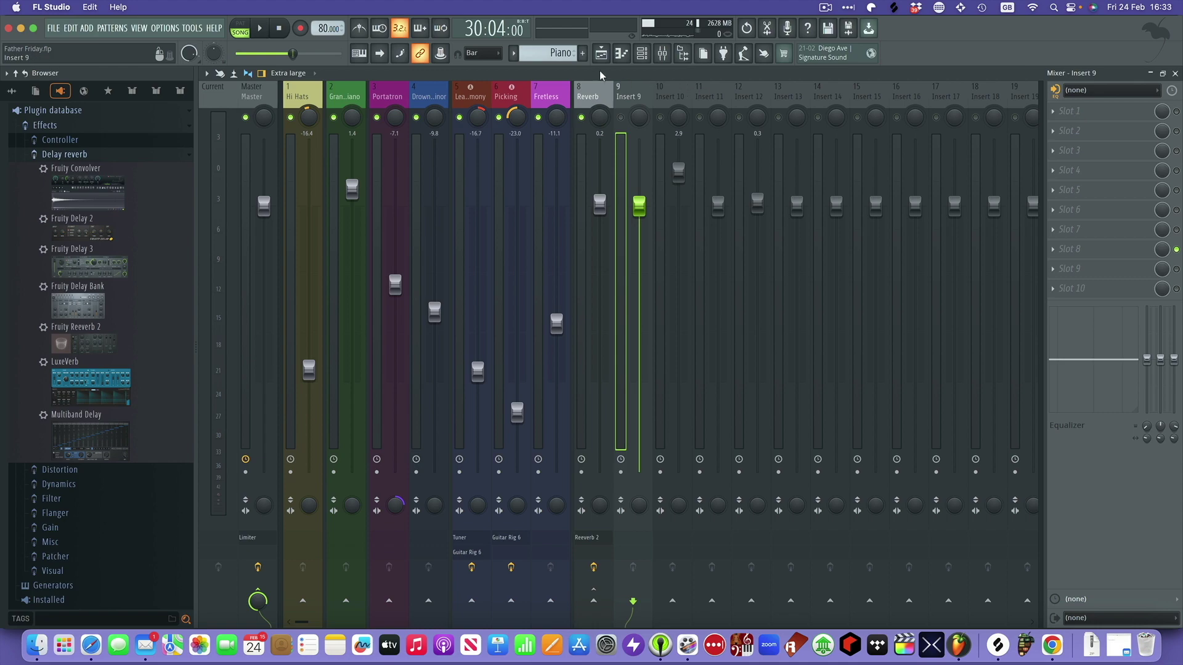
# Inspect the effects on the Reverb and Master mixer tracks, viewing the Master's Fruity Limiter, and reselect the Reverb track.
pyautogui.click(590, 93)
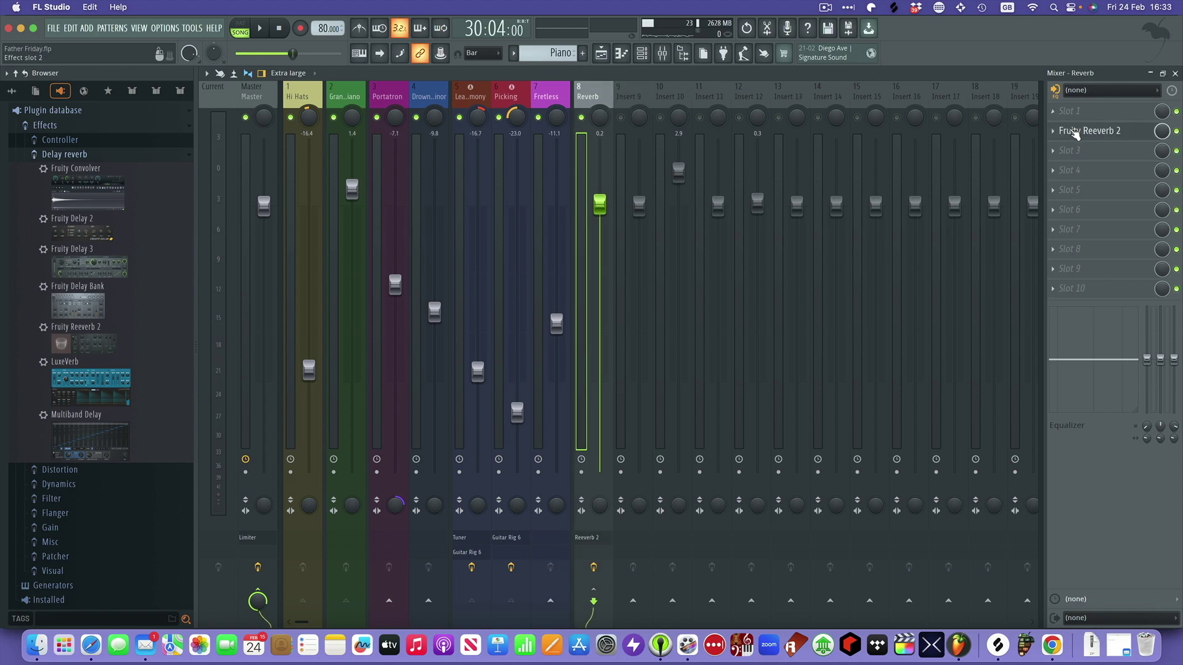
pyautogui.click(257, 97)
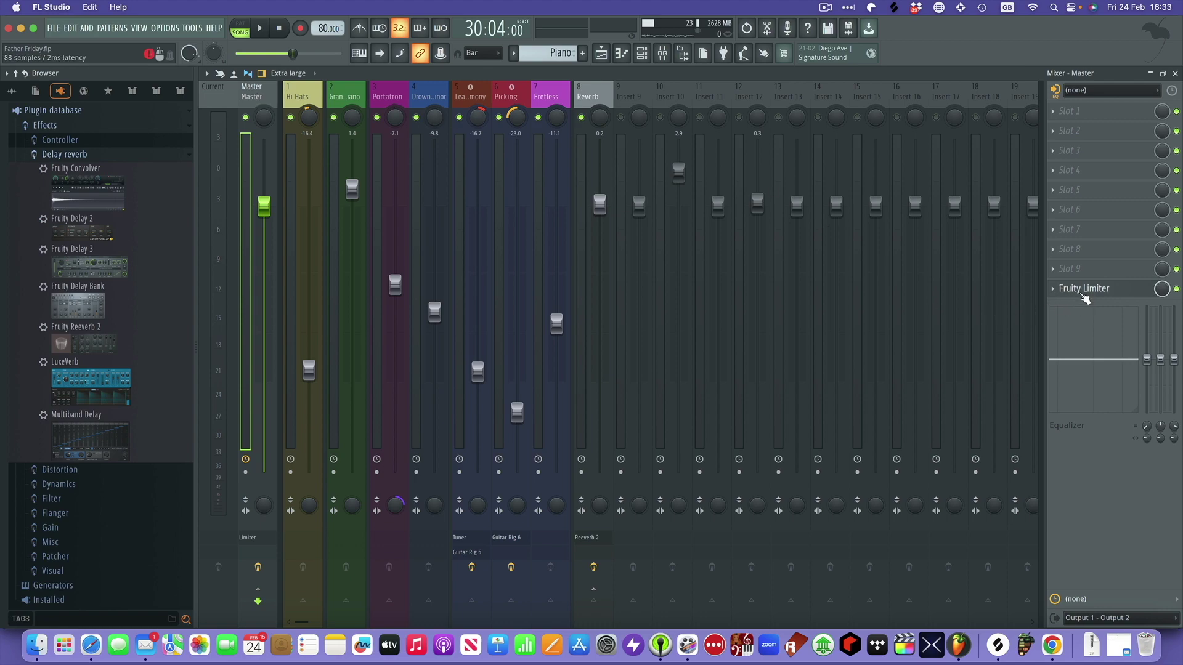
pyautogui.click(1082, 293)
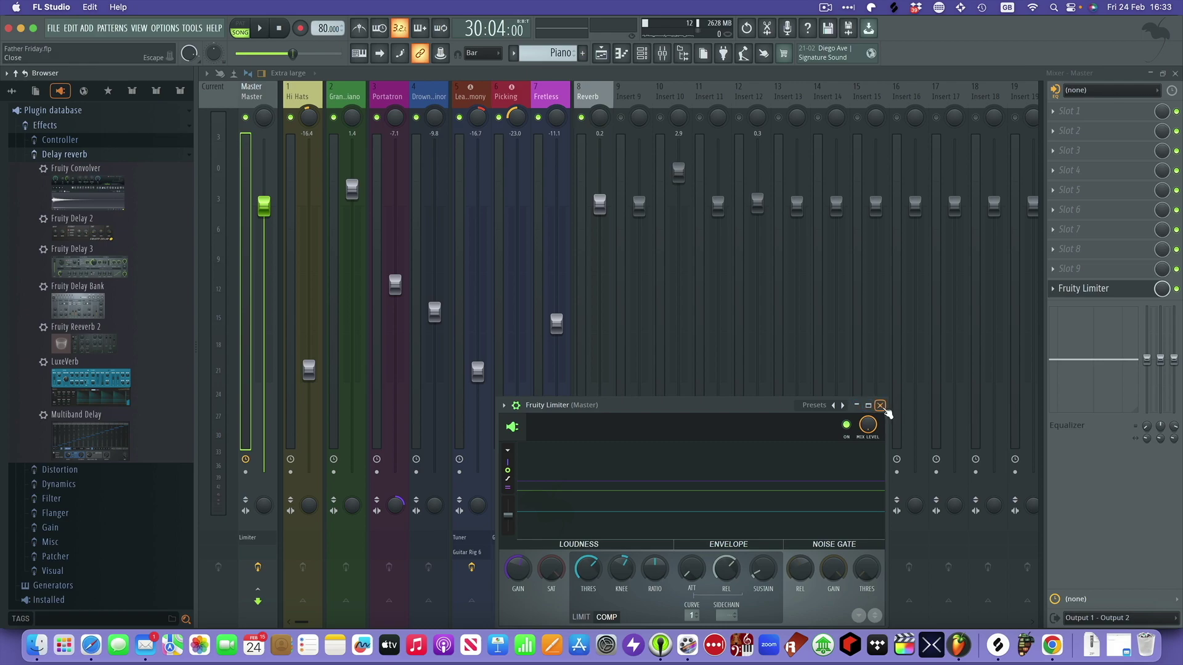
pyautogui.click(880, 406)
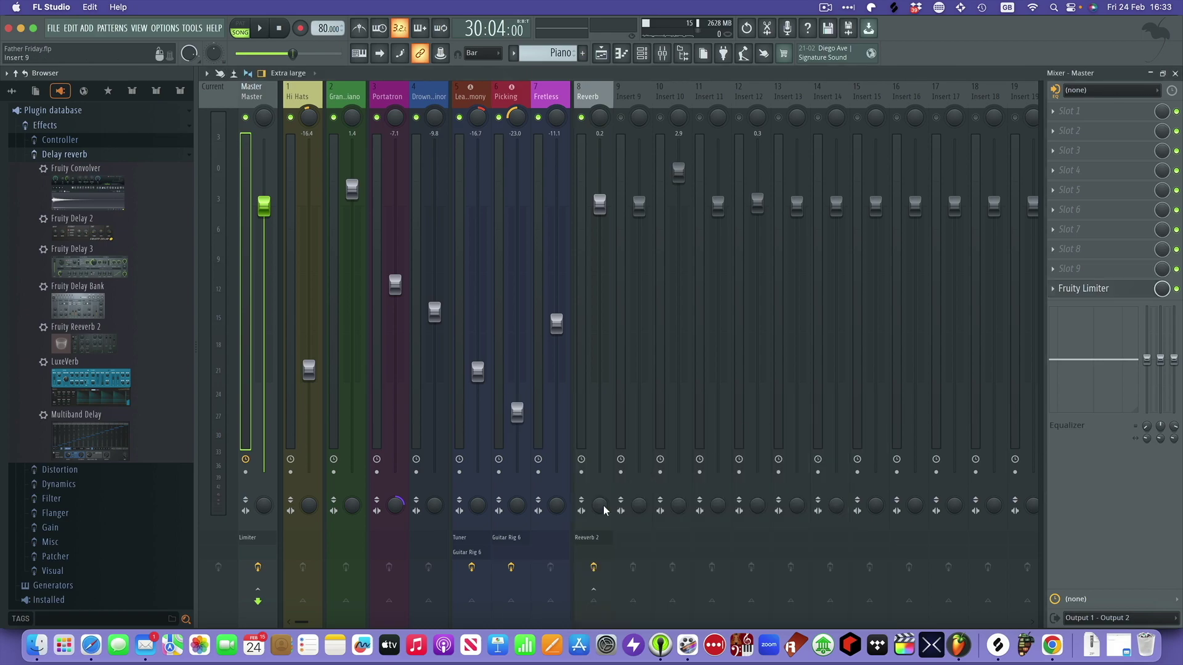
pyautogui.click(595, 97)
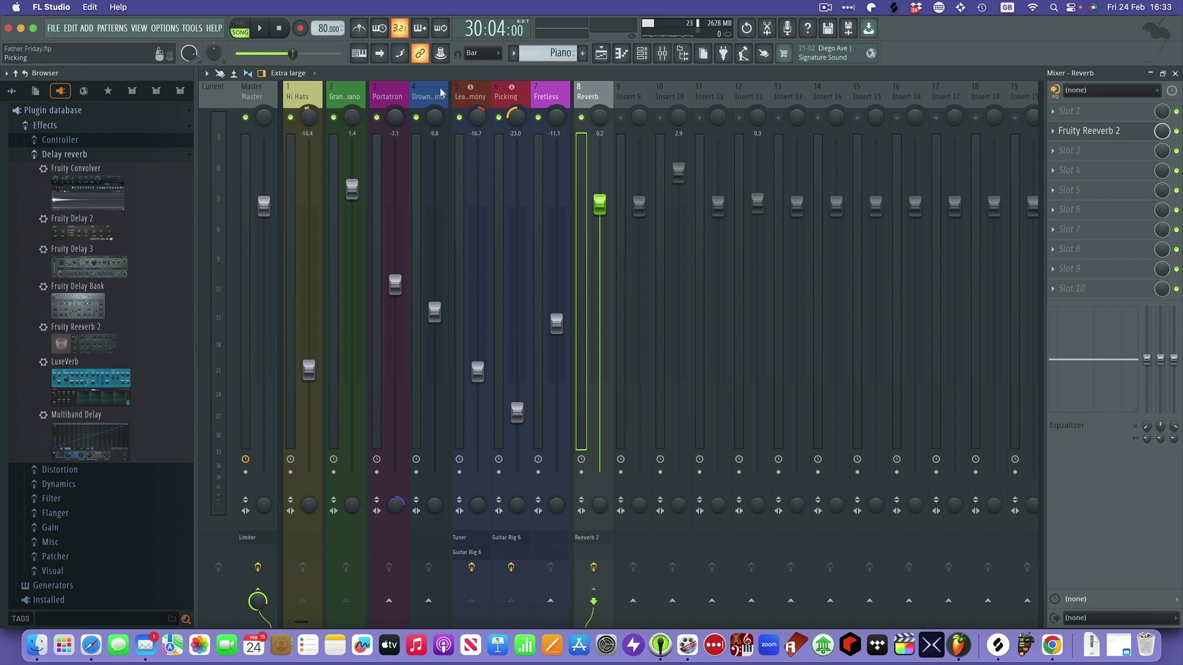
# Select the Grand Piano mixer track, solo the Lead Guitar Harmony track and start playback.
pyautogui.click(352, 96)
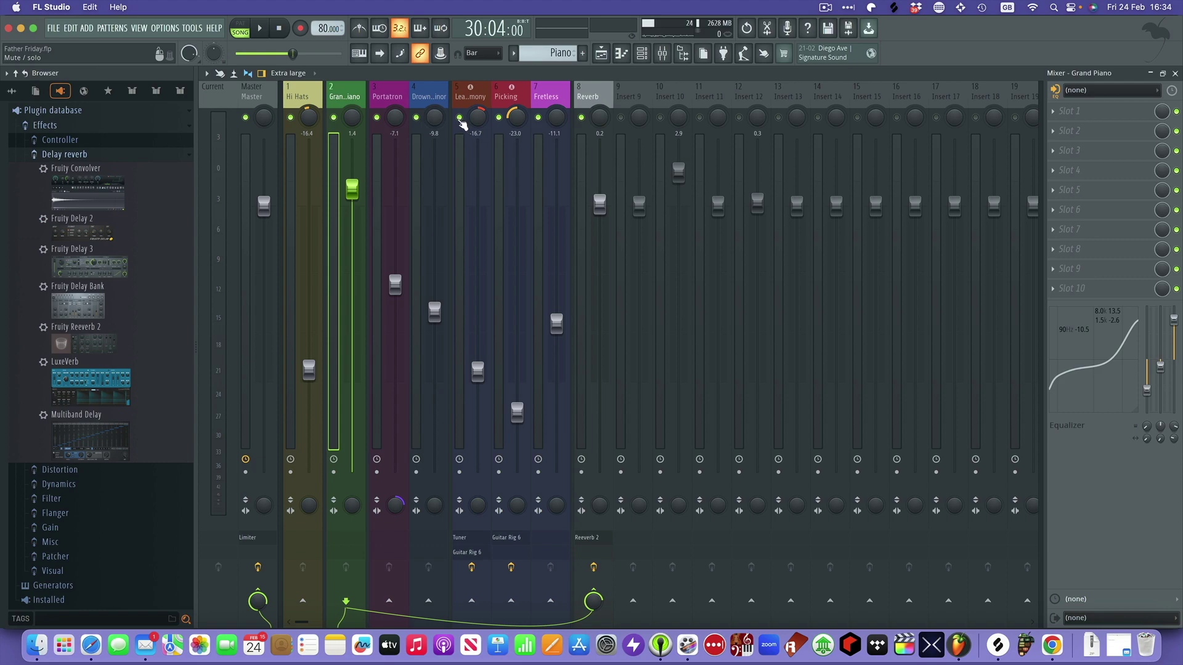
pyautogui.rightClick(461, 119)
pyautogui.press('space')
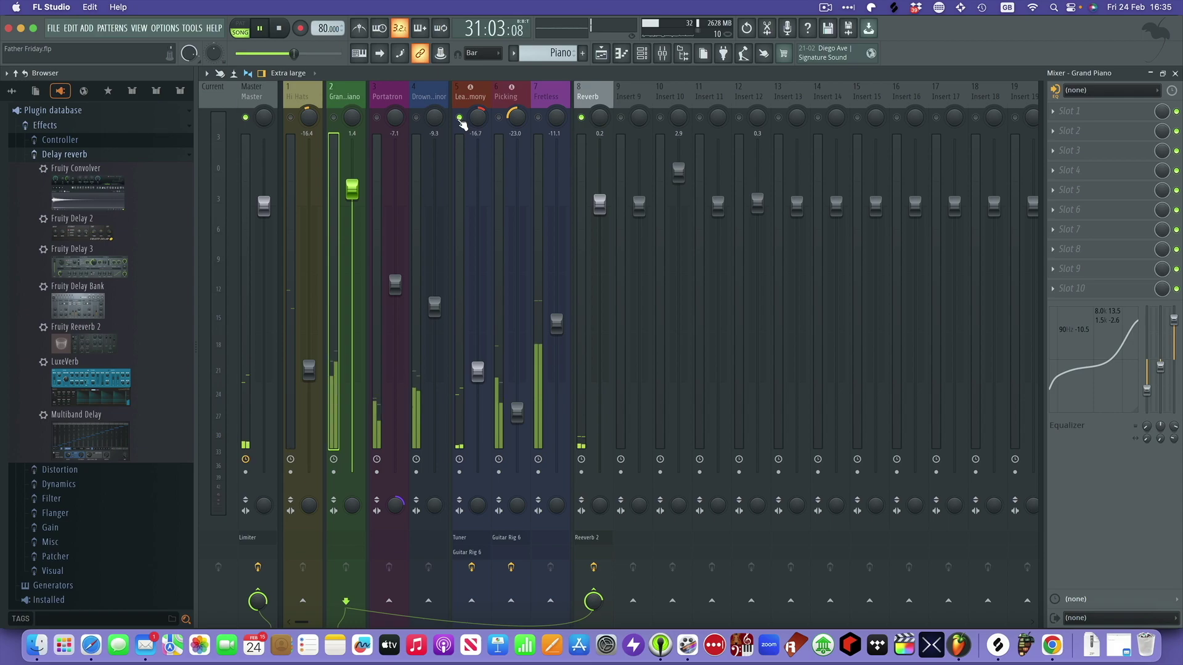
# View the Tuner and Guitar Rig 6 effects on the Lead Guitar Harmony track, close them and stop playback.
pyautogui.click(463, 539)
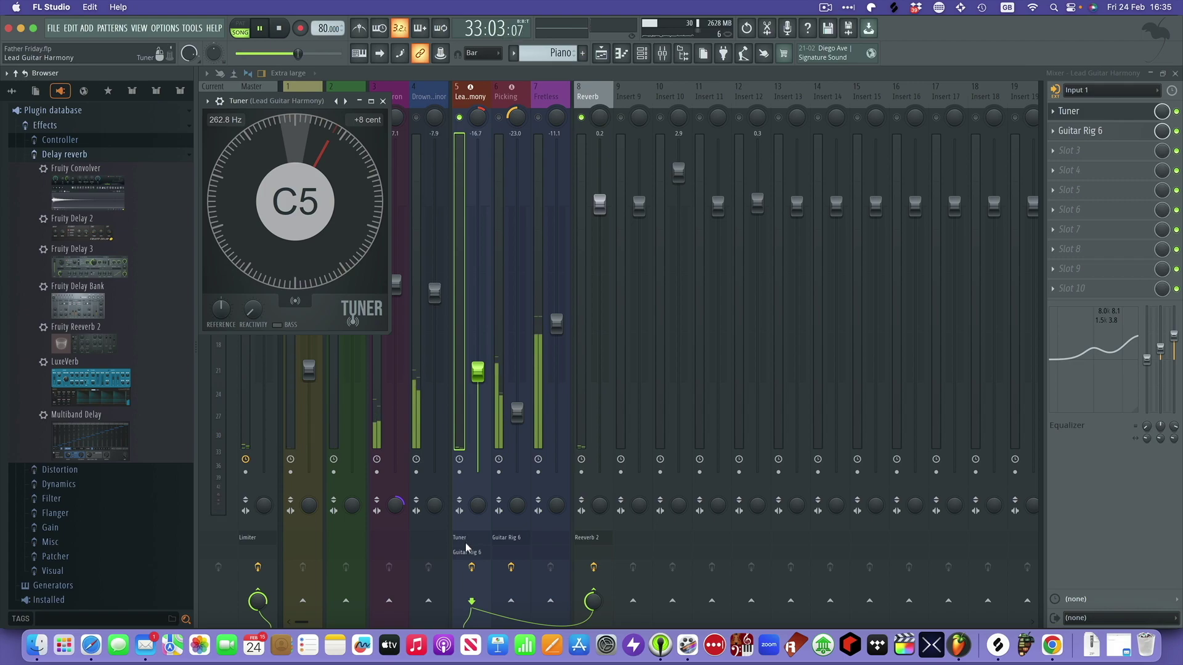
pyautogui.click(468, 552)
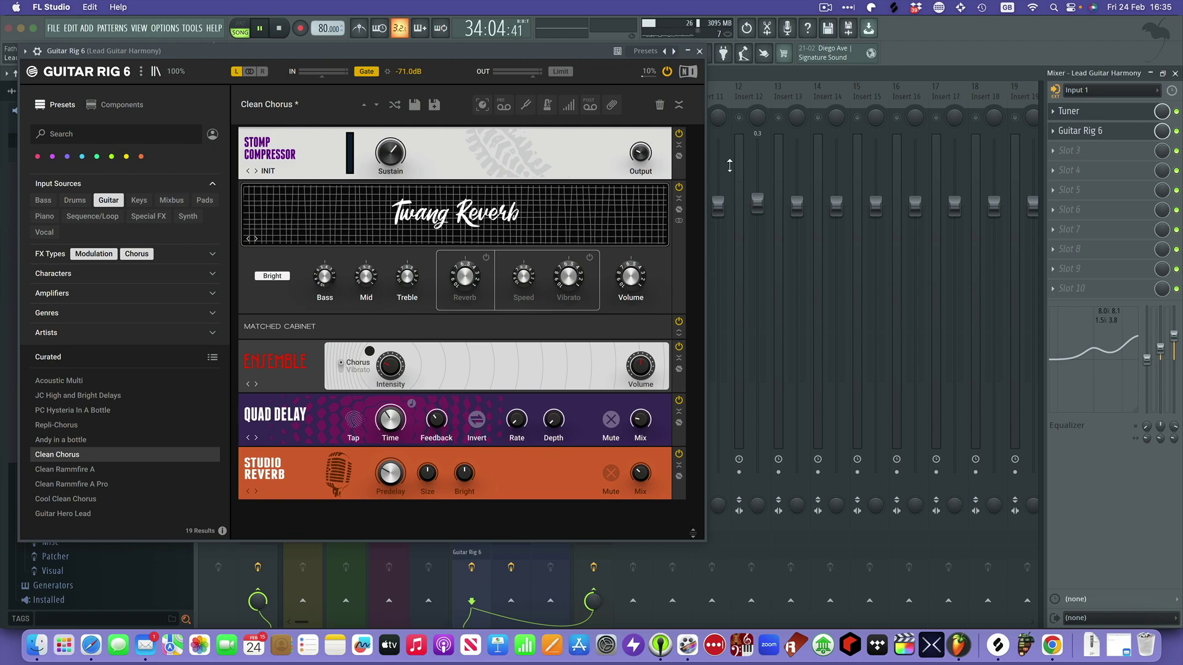
pyautogui.click(699, 51)
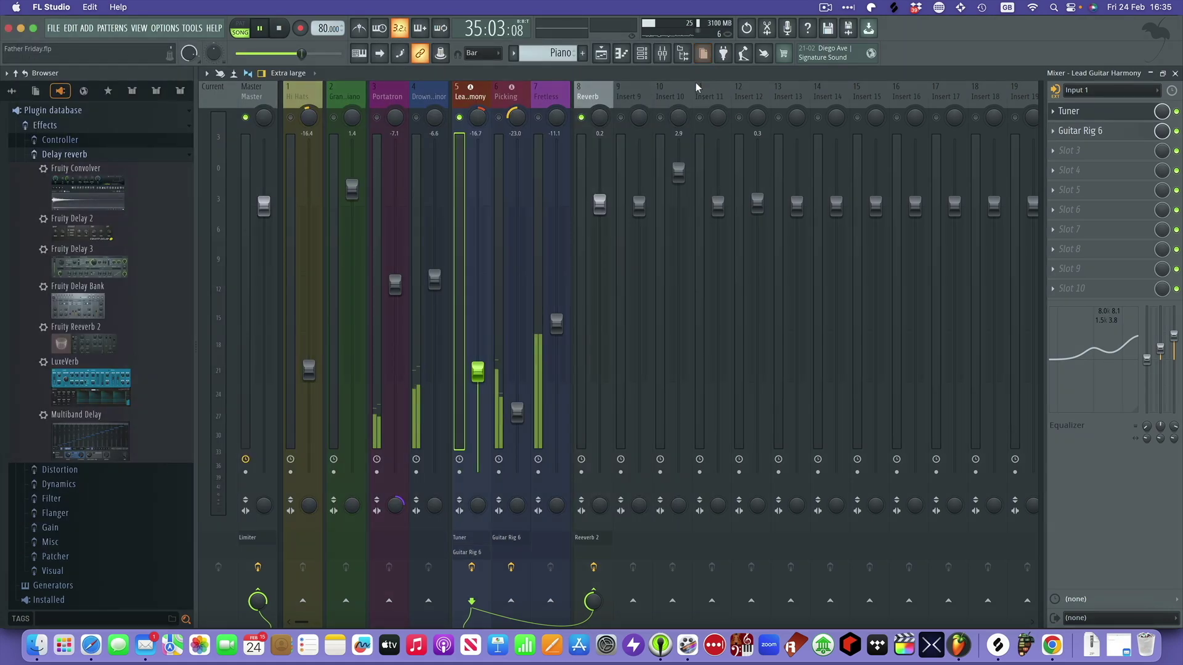
pyautogui.press('space')
pyautogui.scroll(1, 677, 130)
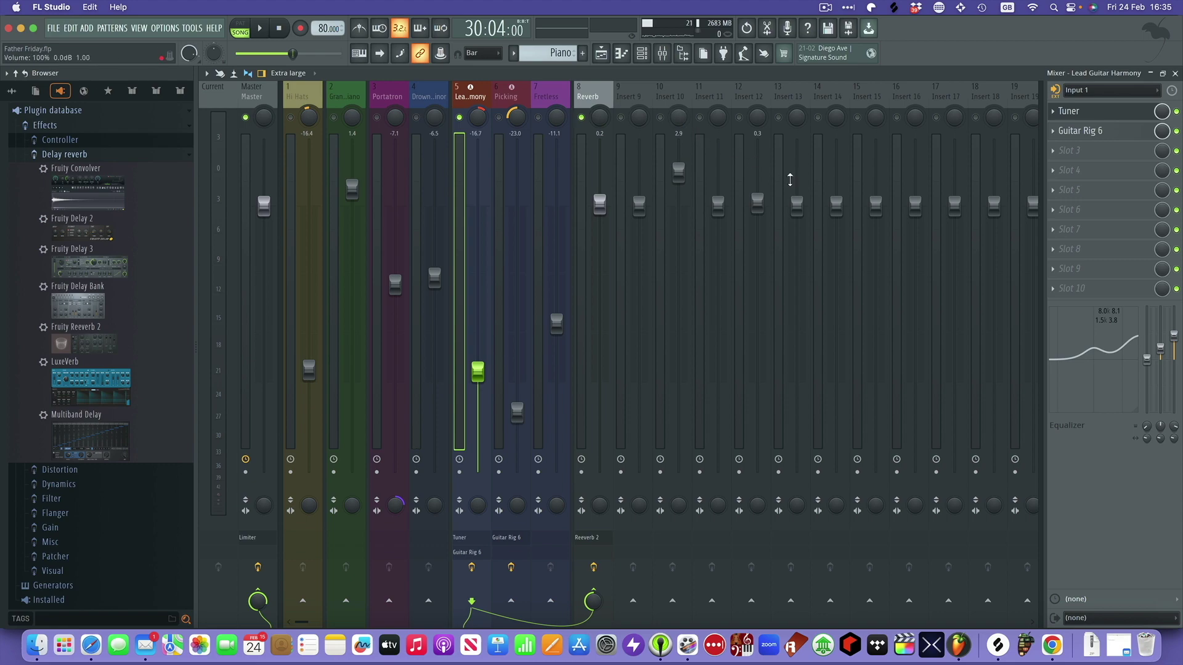
# Open the Portatron instrument from the channel rack, play its tape, and show and hide its tape editor.
pyautogui.click(393, 94)
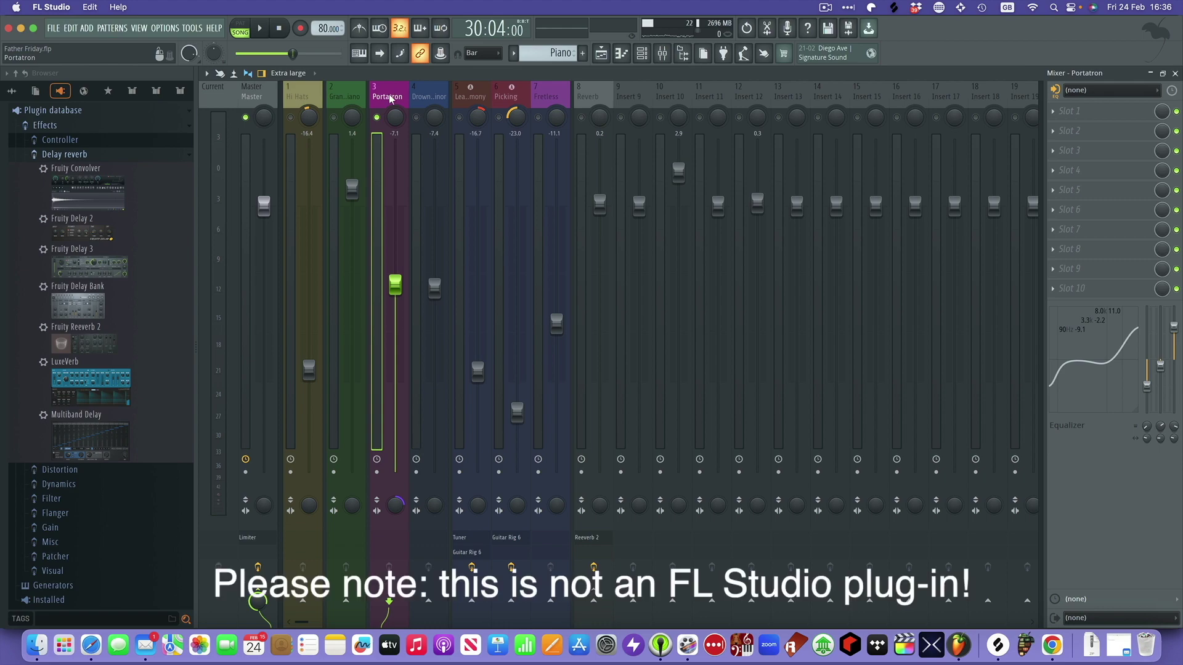
pyautogui.press('F6')
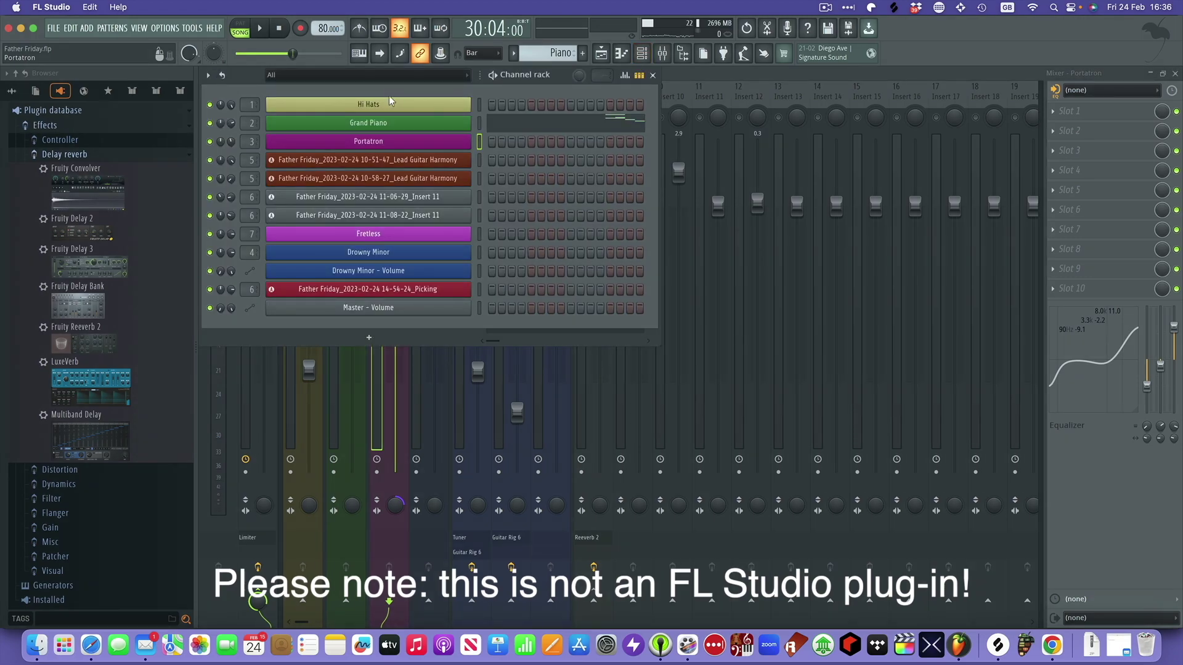
pyautogui.click(374, 139)
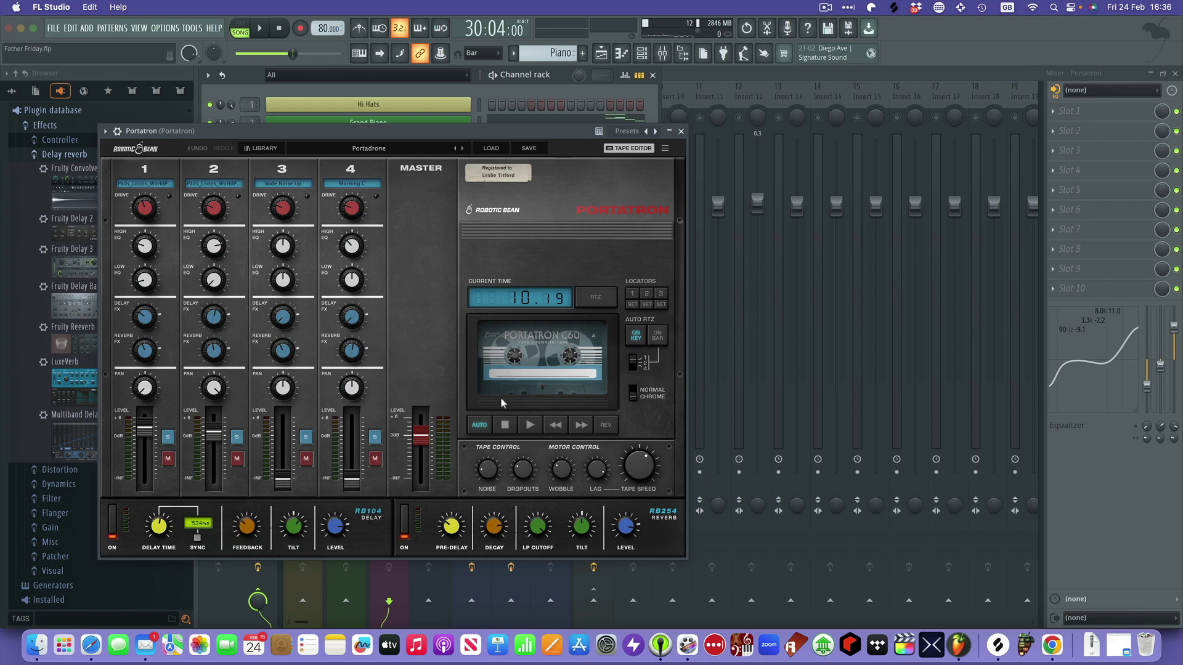
pyautogui.click(530, 425)
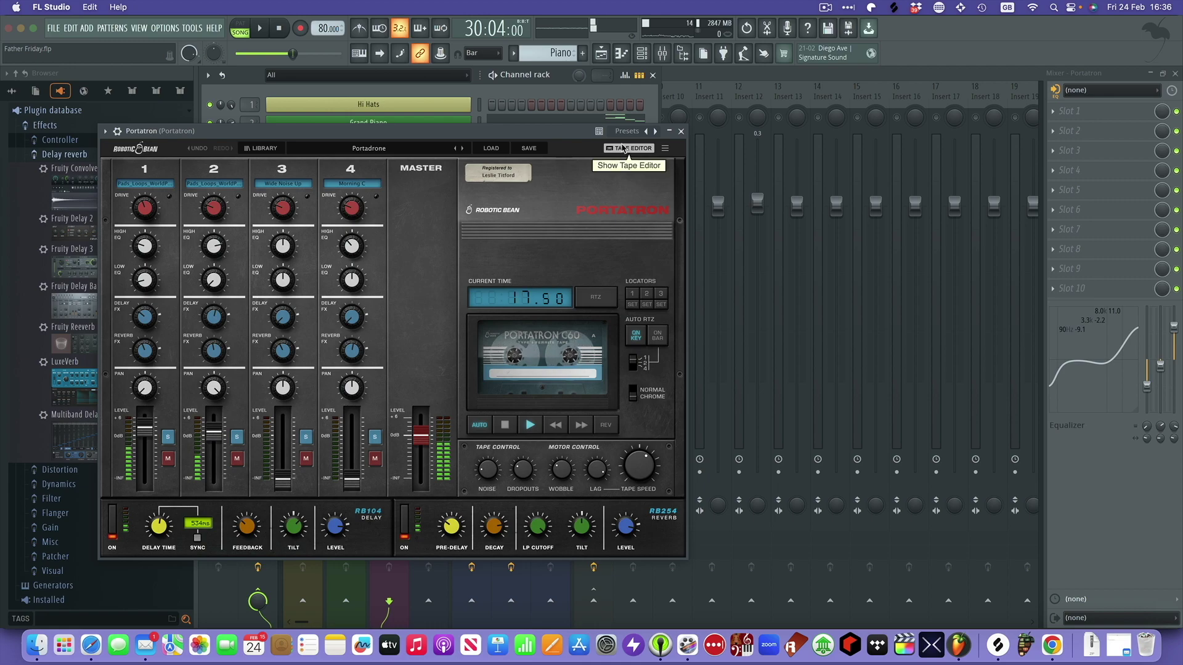
pyautogui.click(622, 148)
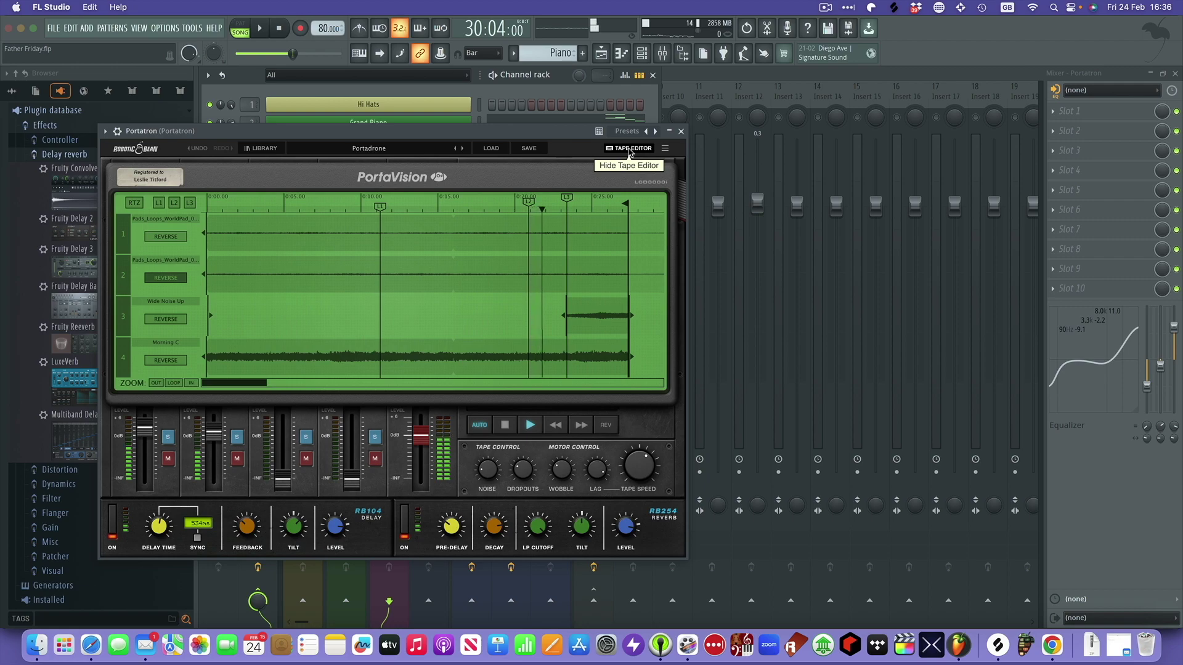
pyautogui.click(629, 149)
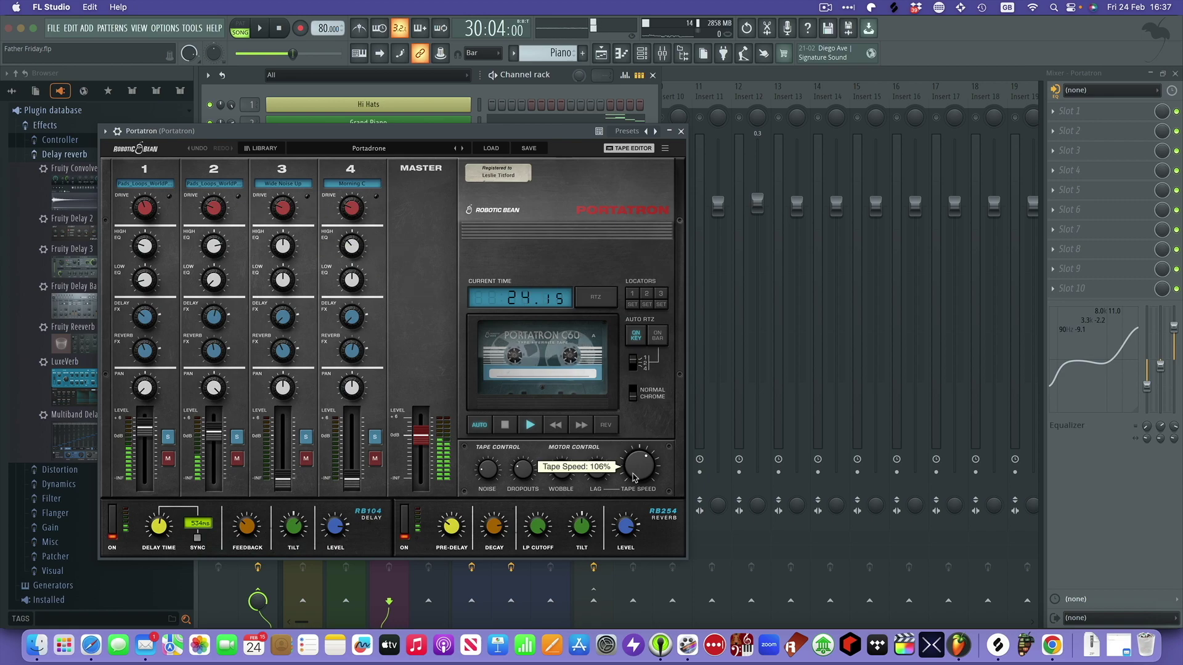
# Set Portatron's tape speed to 109% and noise level to 28%, and close the plugin and the channel rack.
pyautogui.moveTo(634, 477); pyautogui.dragTo(633, 479)
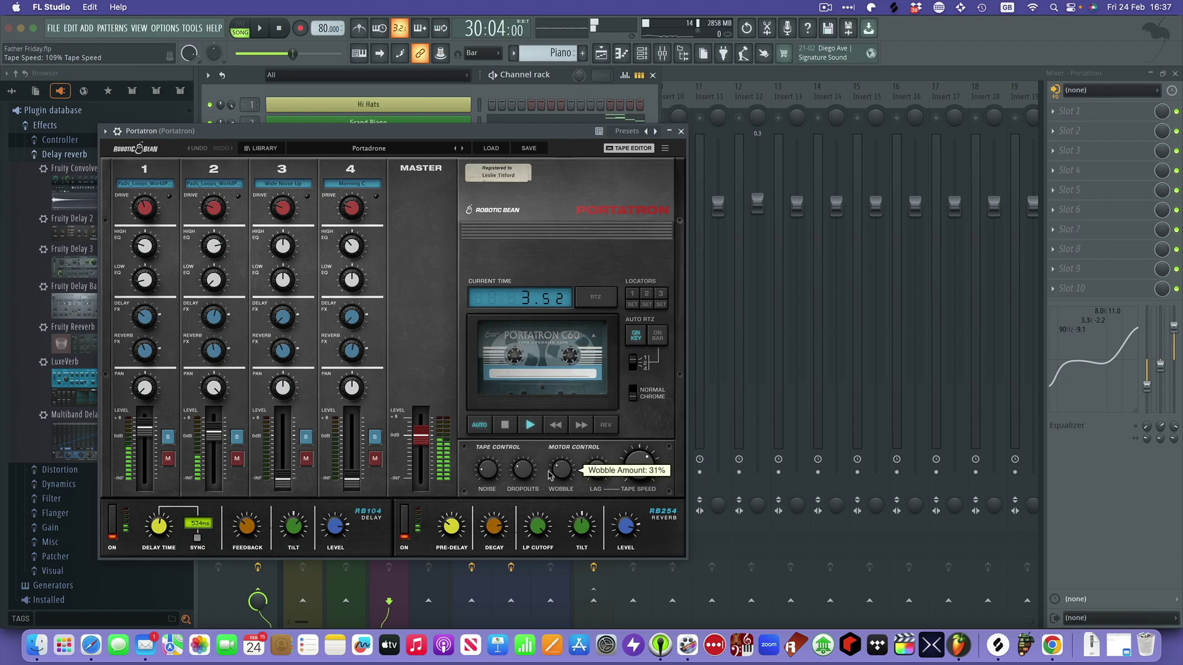
pyautogui.moveTo(521, 473); pyautogui.dragTo(486, 480)
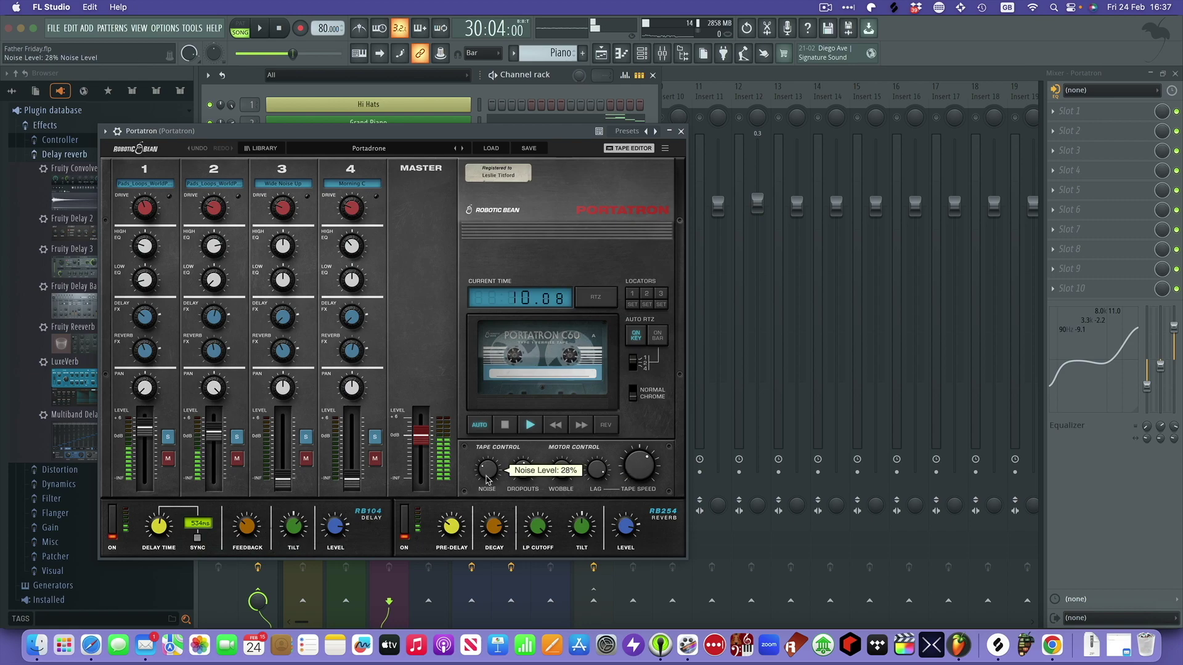
pyautogui.click(682, 132)
pyautogui.press('space')
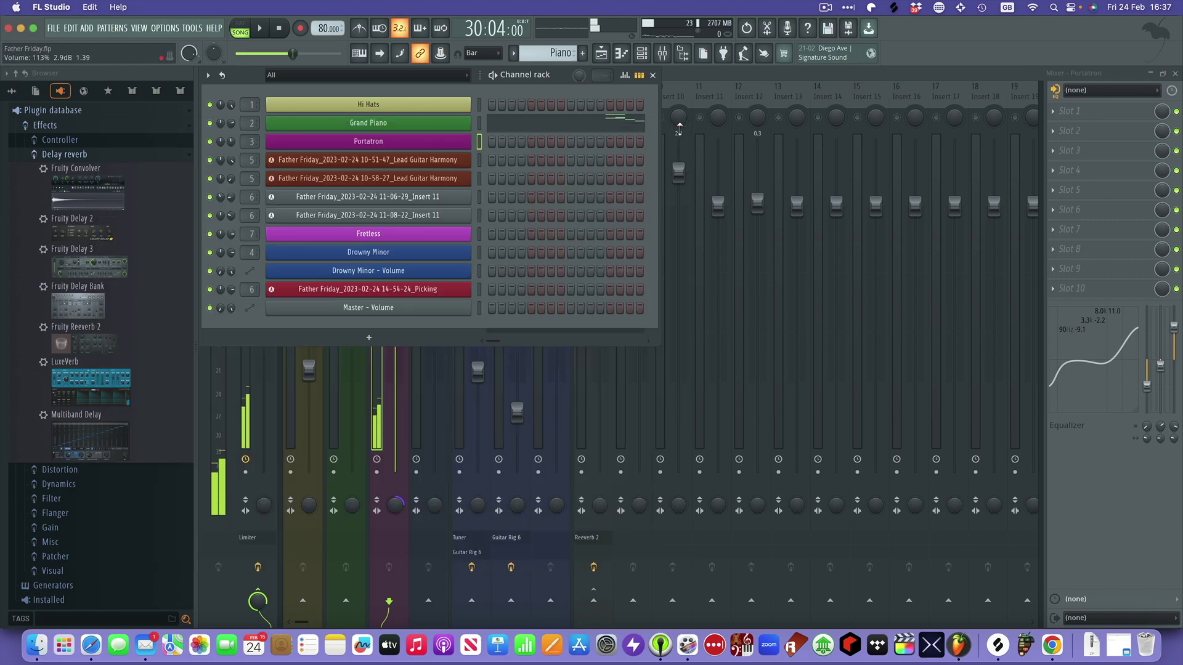
pyautogui.click(653, 75)
pyautogui.press('space')
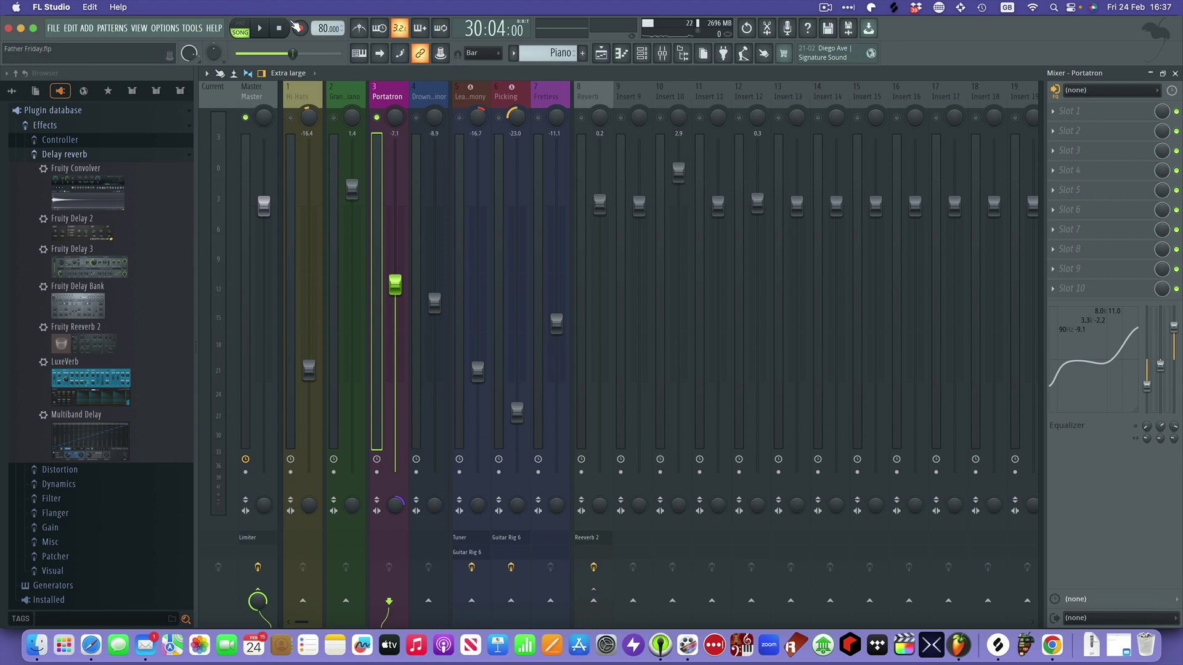
# Lower the project tempo to 71 BPM, change it to the 120 BPM preset, and enable the metronome.
pyautogui.moveTo(338, 28); pyautogui.dragTo(339, 27)
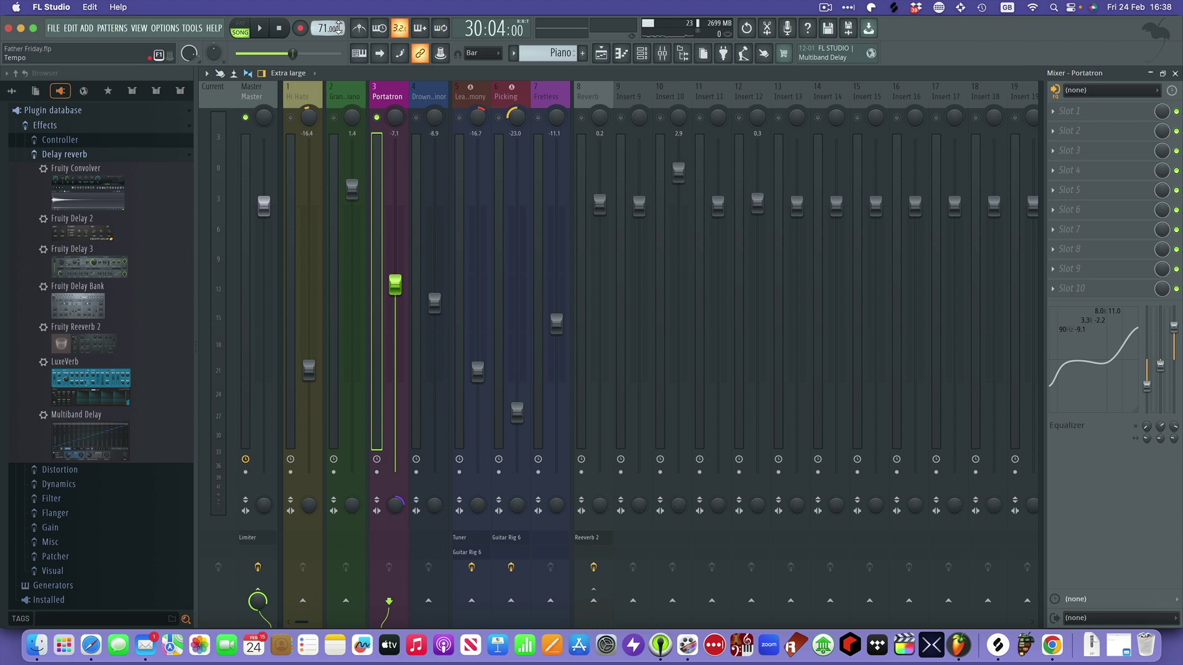
pyautogui.rightClick(339, 28)
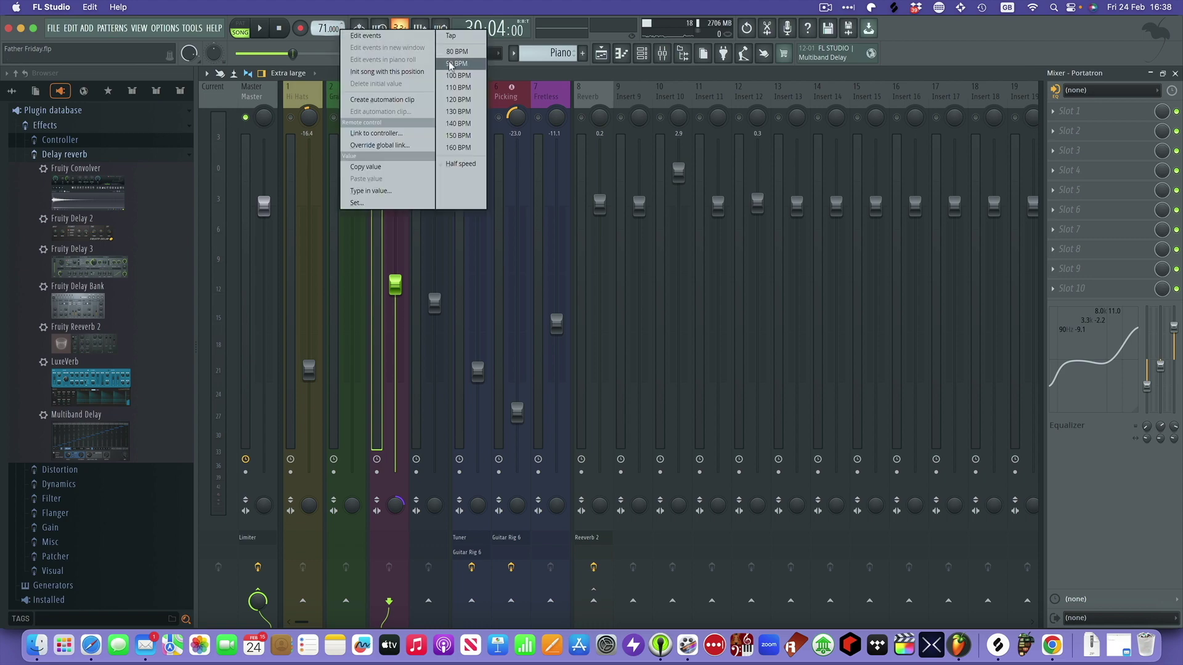
pyautogui.click(451, 99)
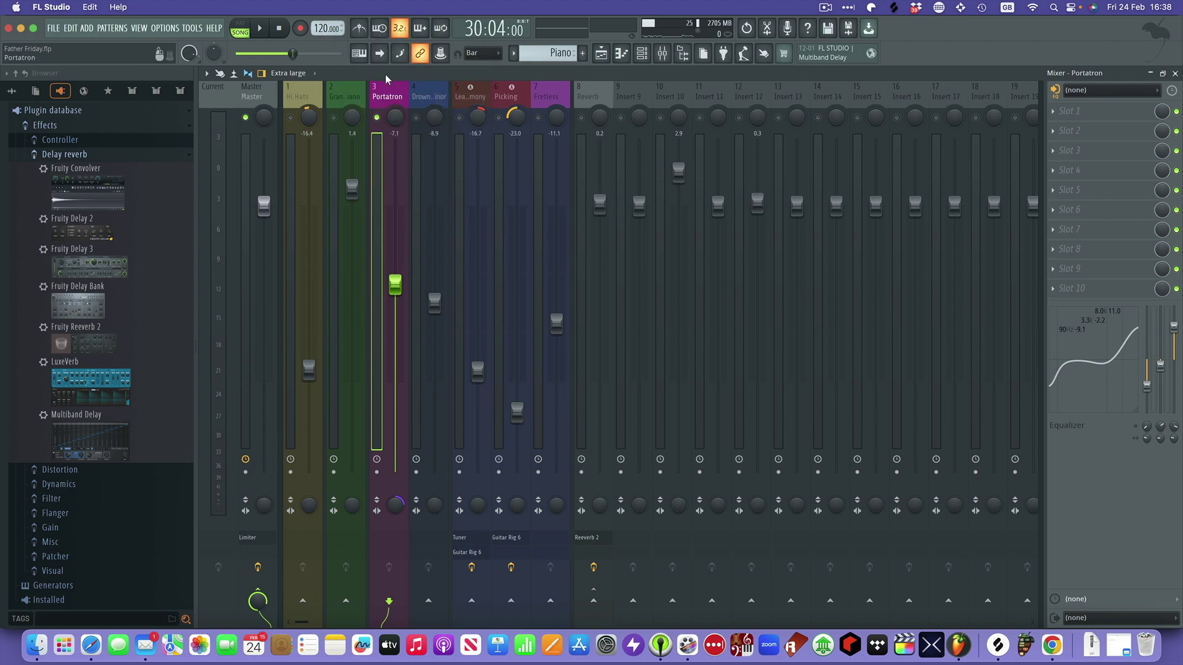
pyautogui.click(363, 31)
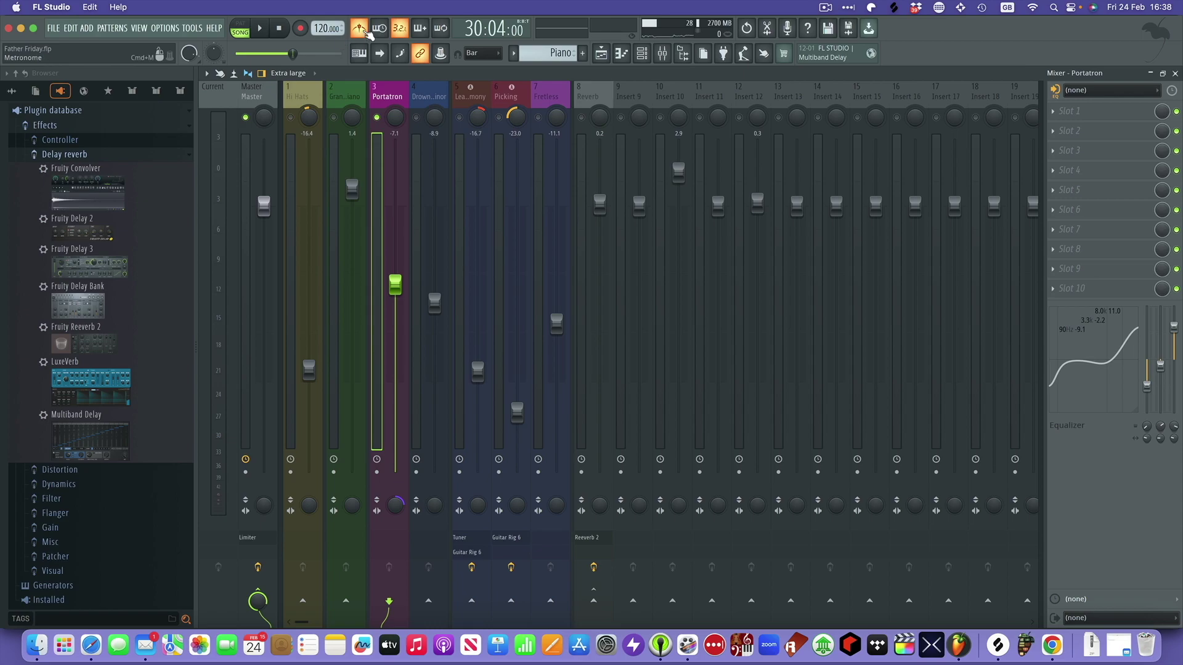
# Switch to pattern mode, show the playlist, and look at the first Piano clip's options and the mute and slice tools.
pyautogui.press('l')
pyautogui.press('F5')
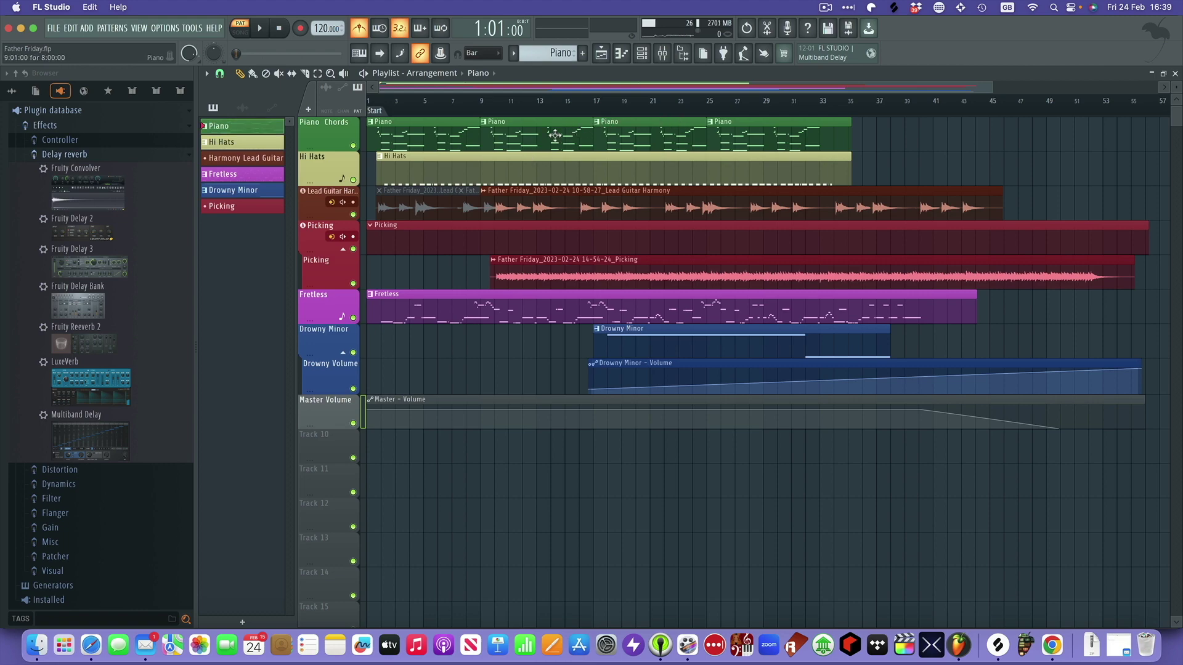
pyautogui.rightClick(374, 128)
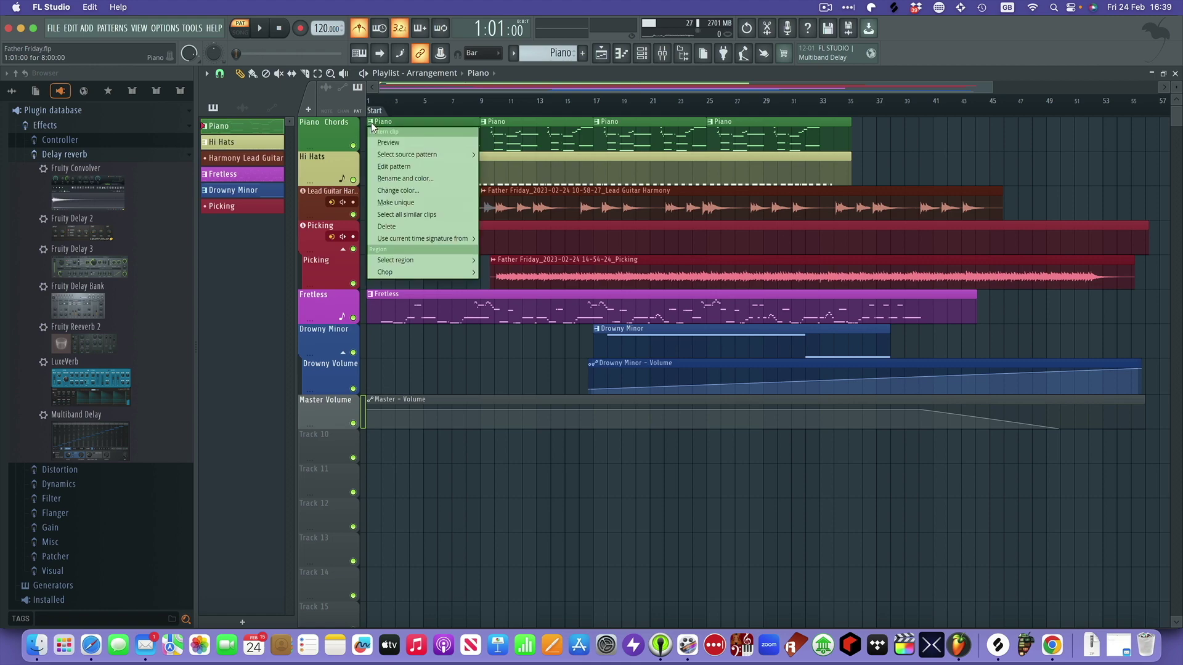
pyautogui.click(423, 103)
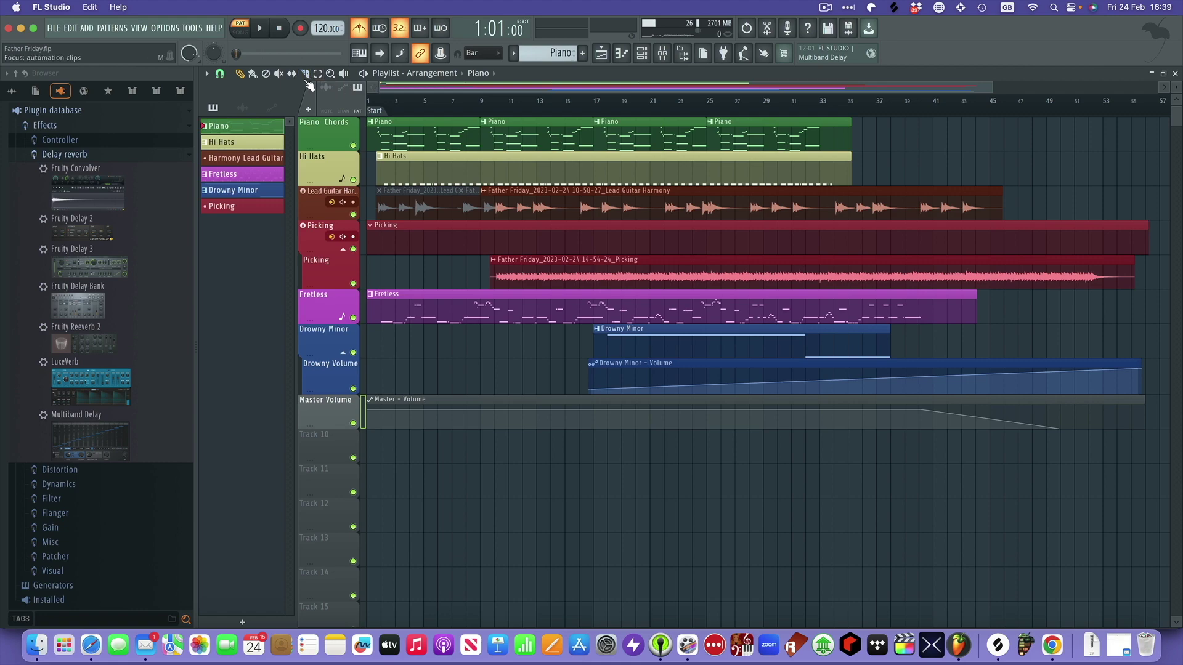
pyautogui.click(279, 74)
pyautogui.click(252, 74)
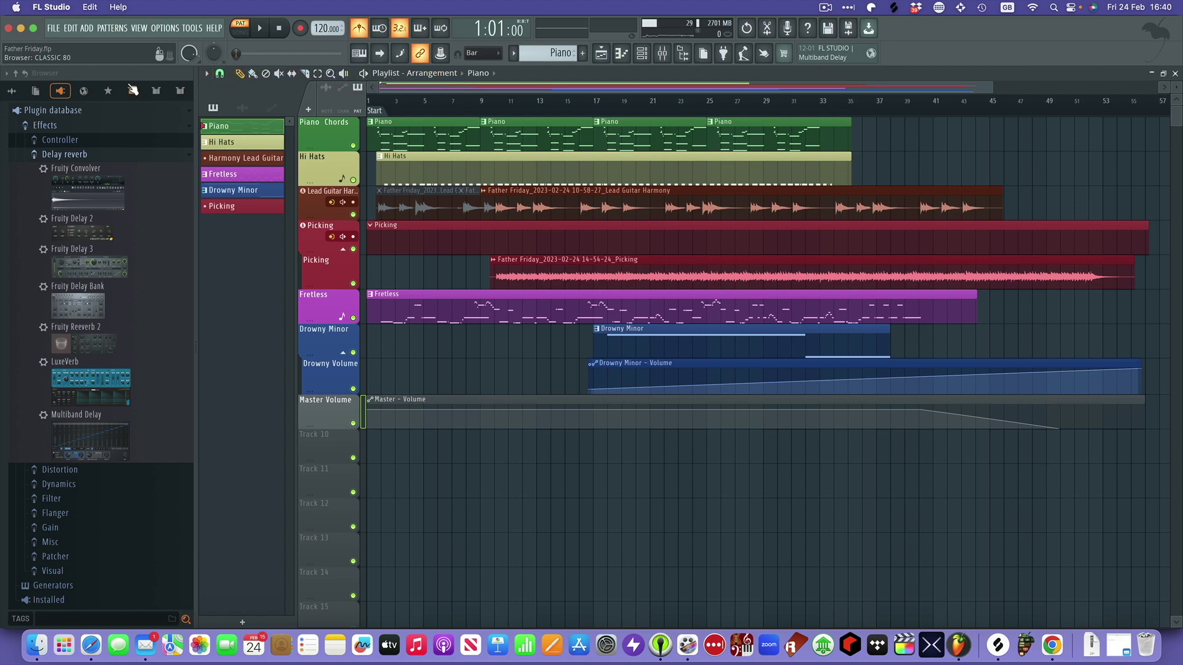
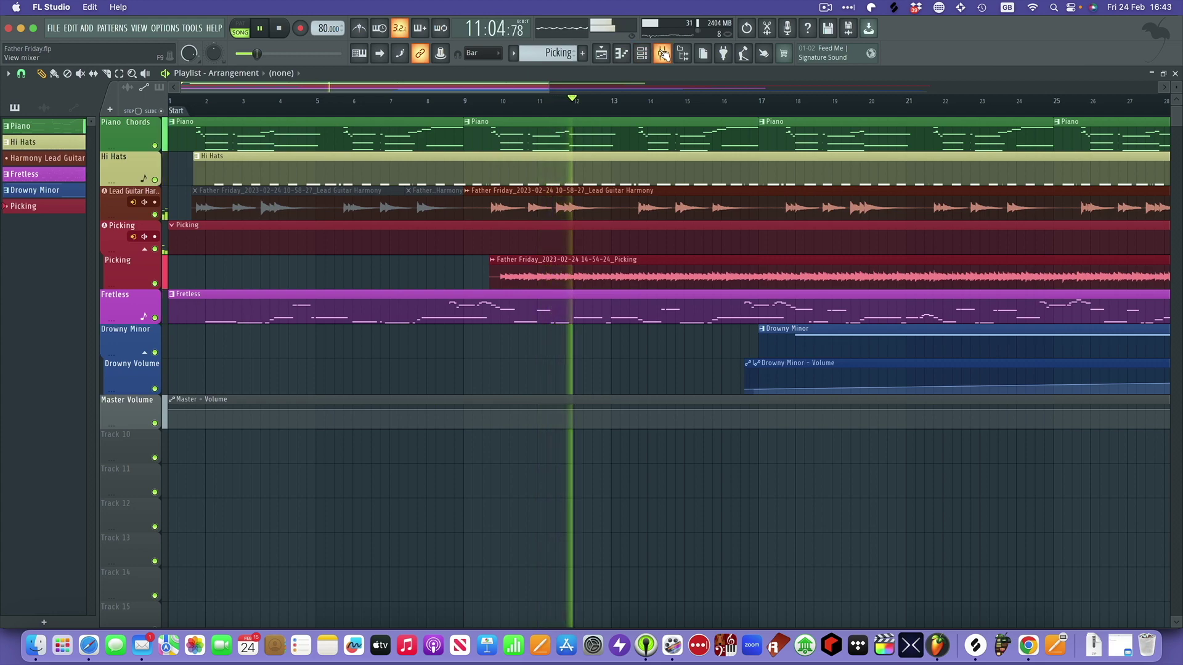
# While the song plays, show the mixer, return to the playlist, and open the channel rack.
pyautogui.click(663, 55)
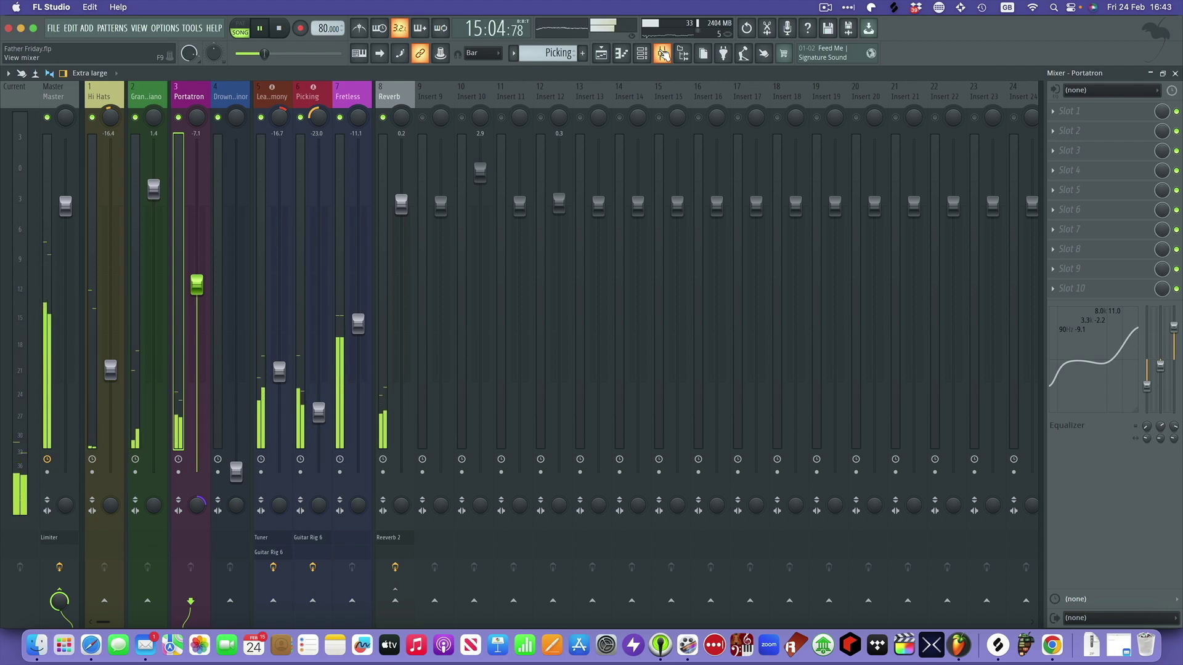
pyautogui.click(602, 54)
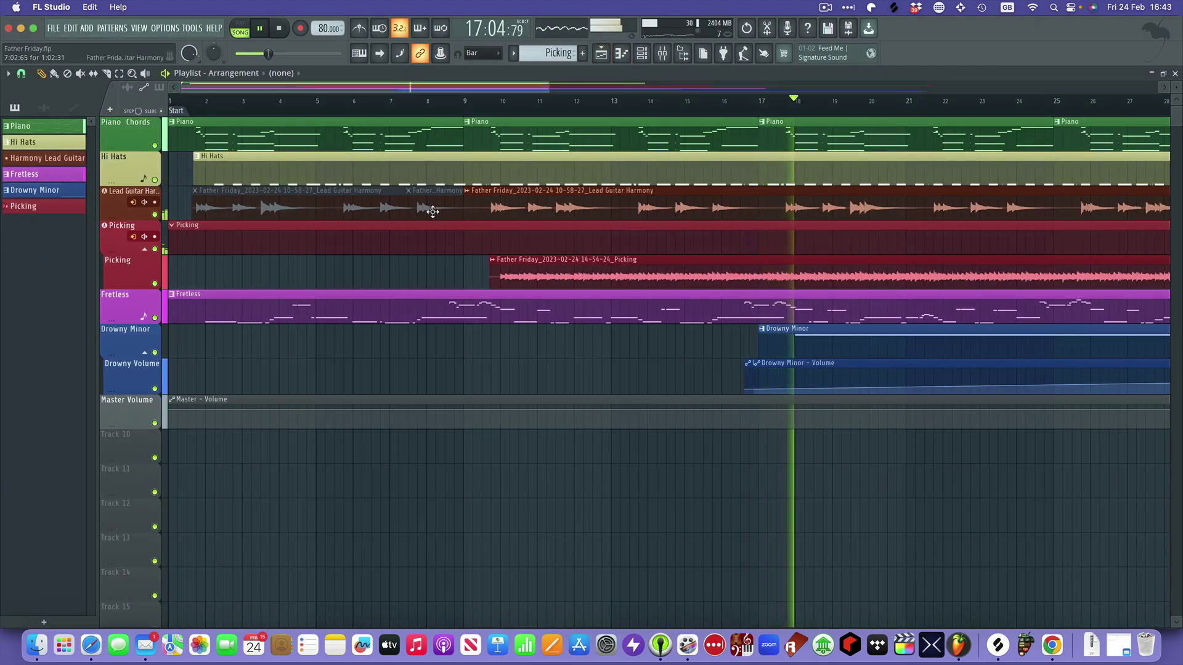
pyautogui.click(642, 54)
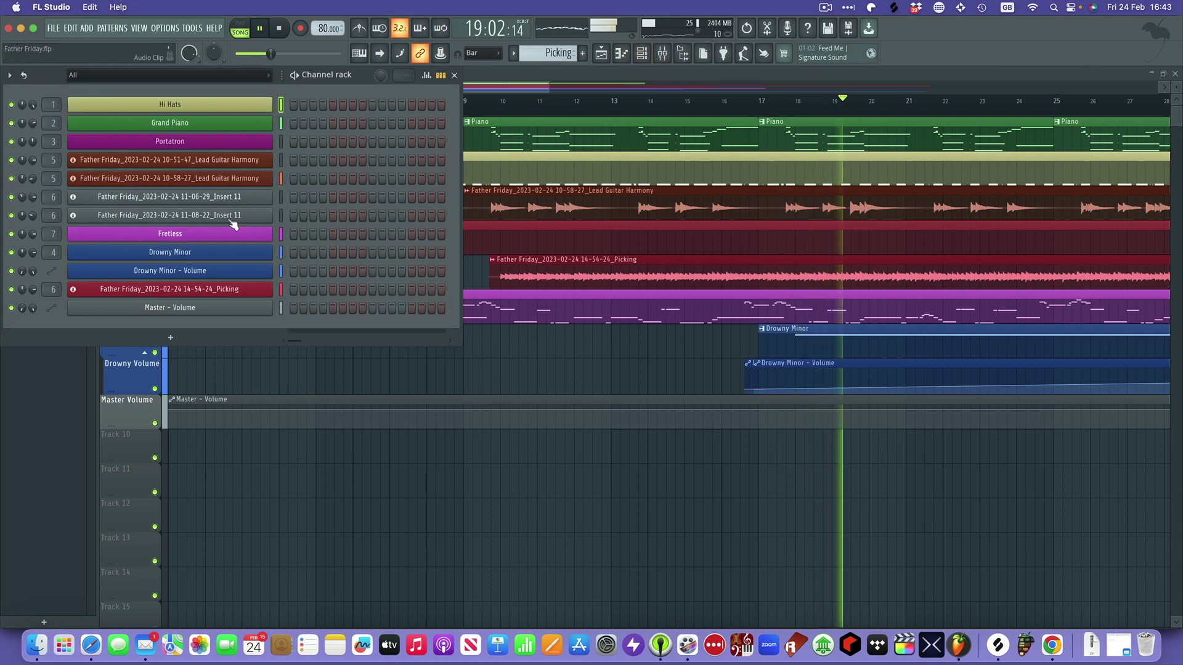
# Open the Fretless channel's Trilian instrument, view its main page, and close it.
pyautogui.click(206, 234)
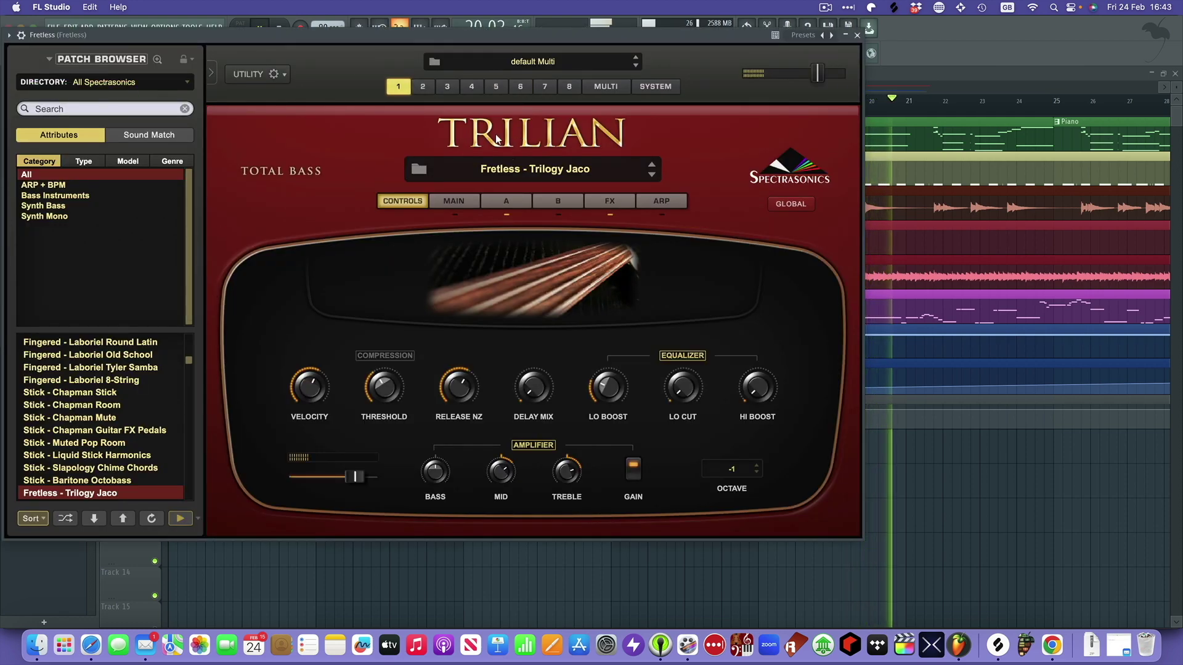
pyautogui.click(453, 200)
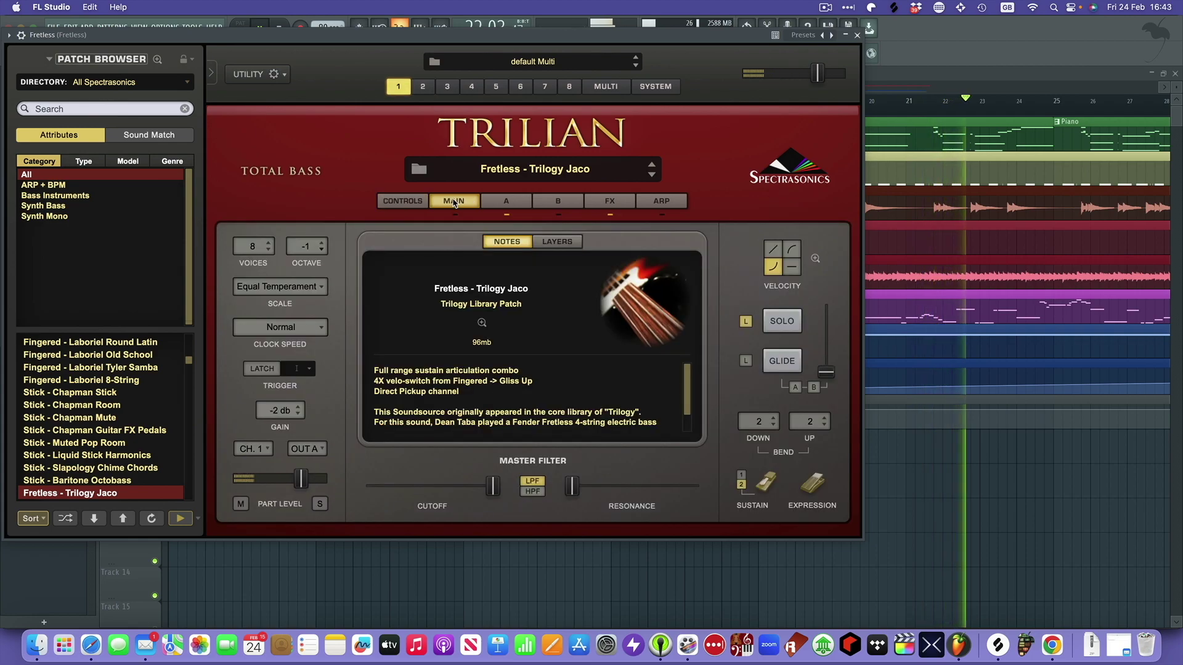
pyautogui.click(856, 35)
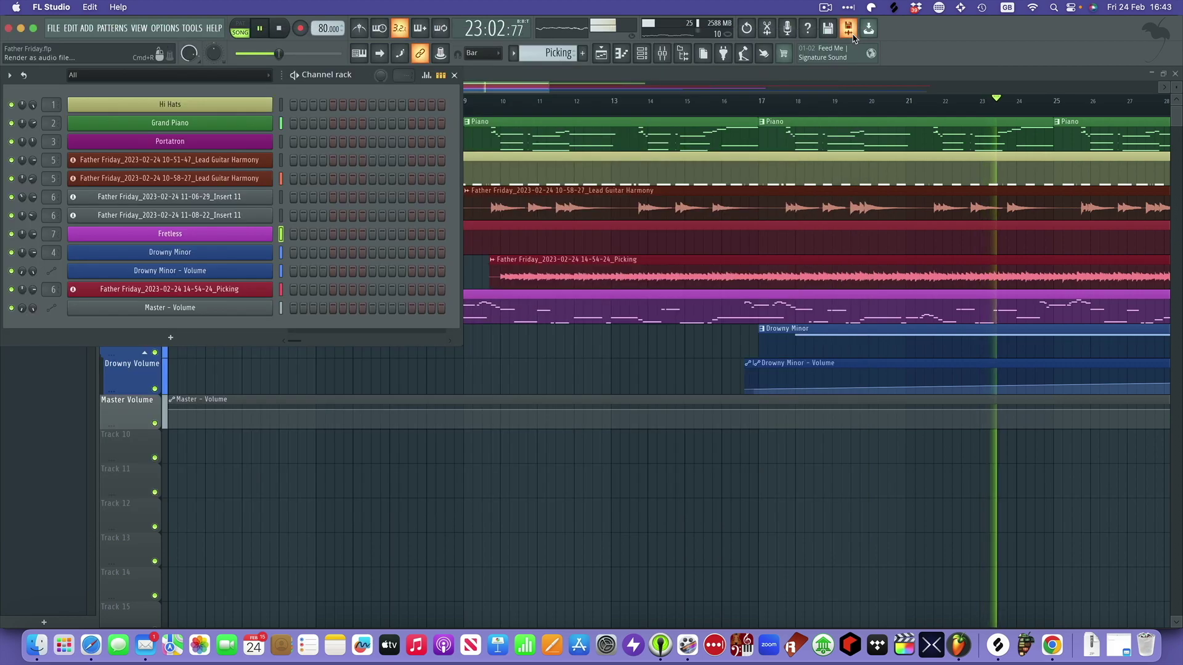
# View the Portatron and Grand Piano instruments from the channel rack, closing each one.
pyautogui.click(242, 141)
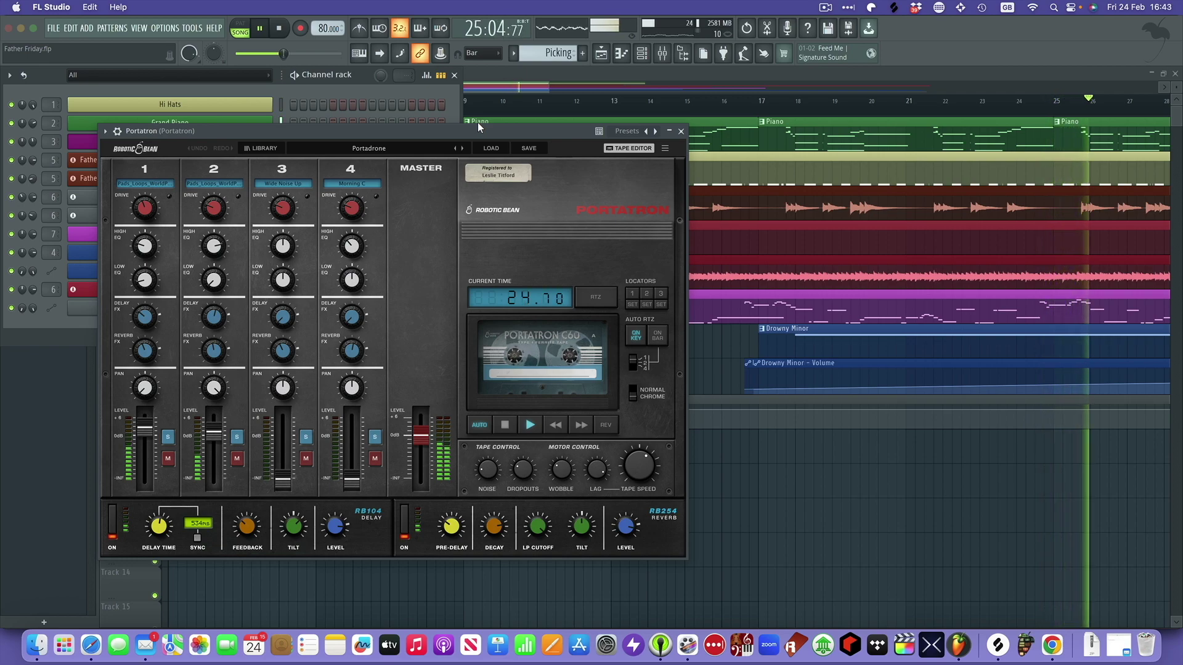
pyautogui.click(682, 131)
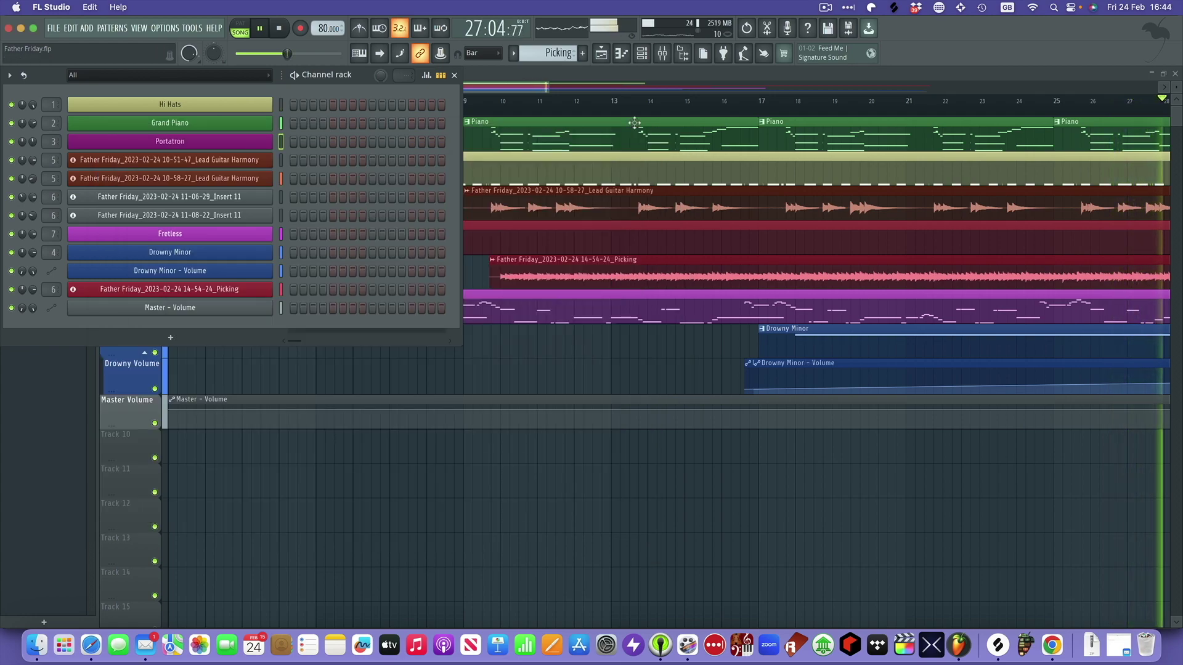
pyautogui.click(193, 123)
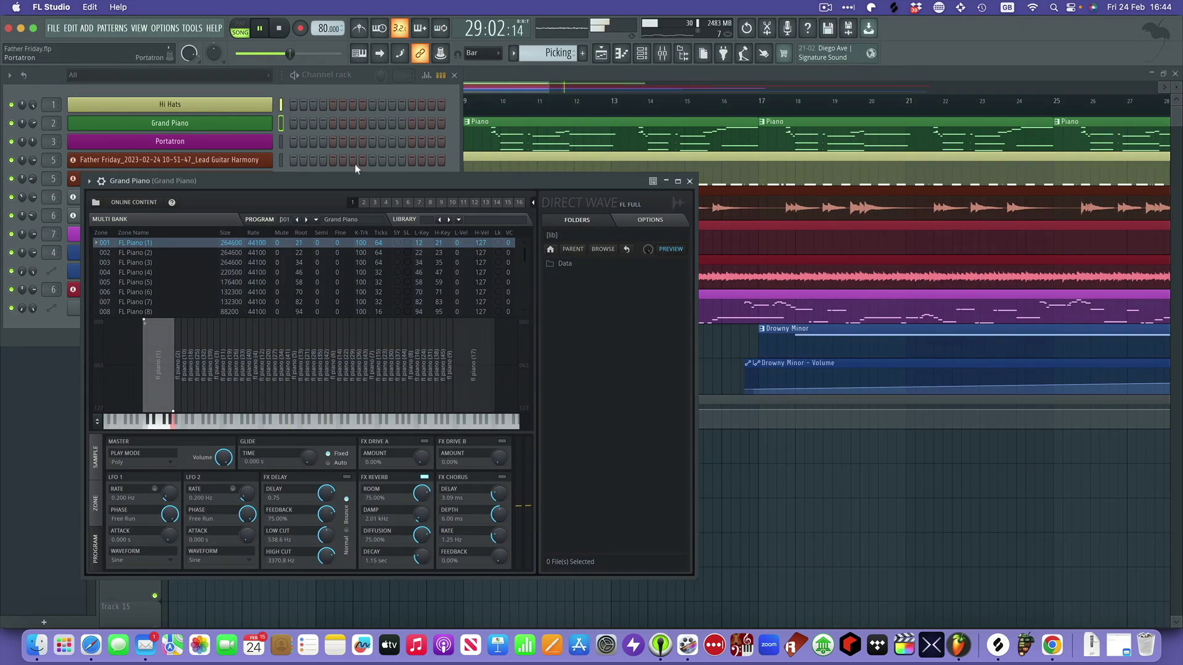
pyautogui.click(690, 181)
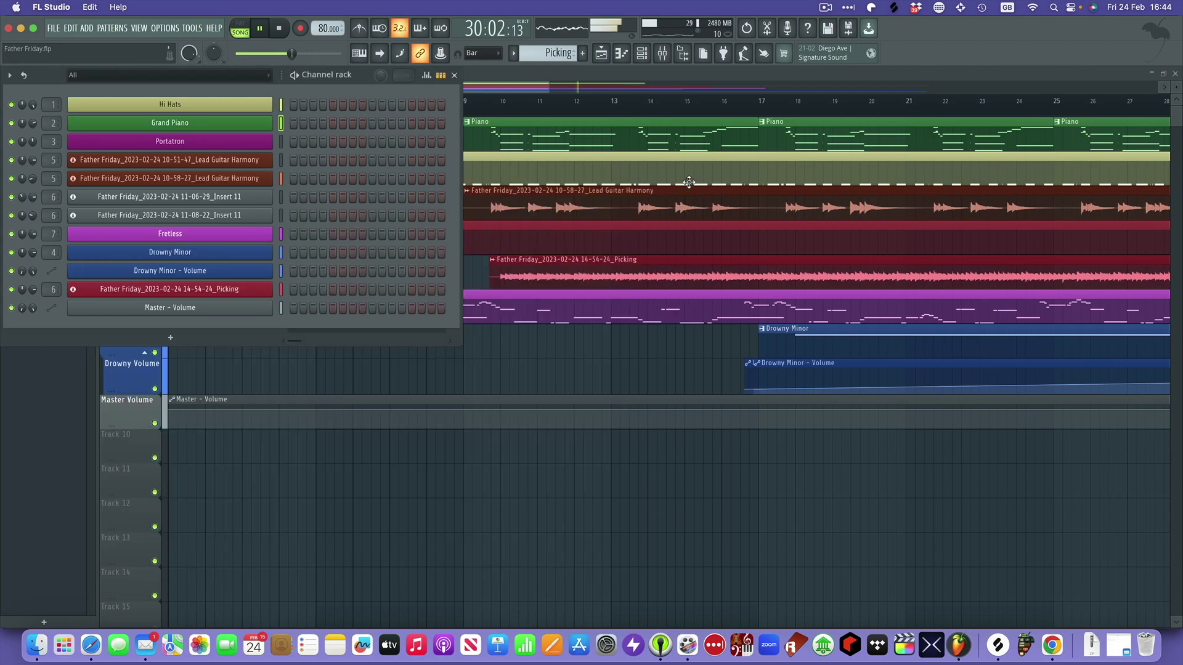
# View the Hi Hats channel's envelope, miscellaneous and sample settings, and the Drowny Minor instrument, closing each window.
pyautogui.click(231, 110)
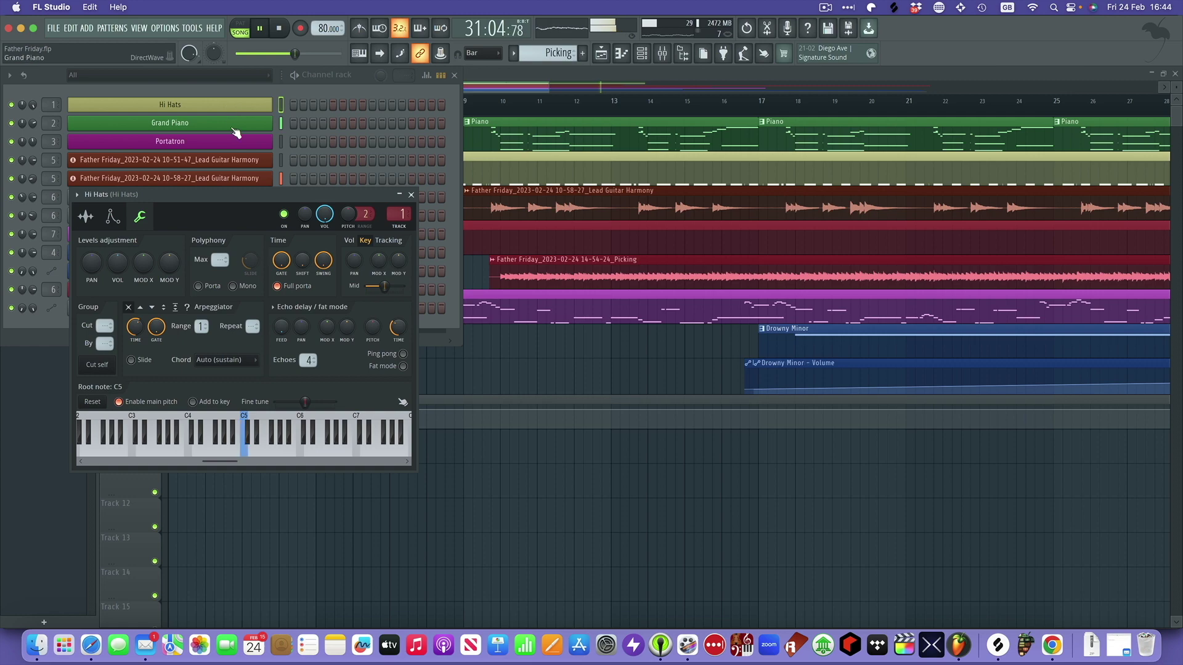
pyautogui.click(115, 216)
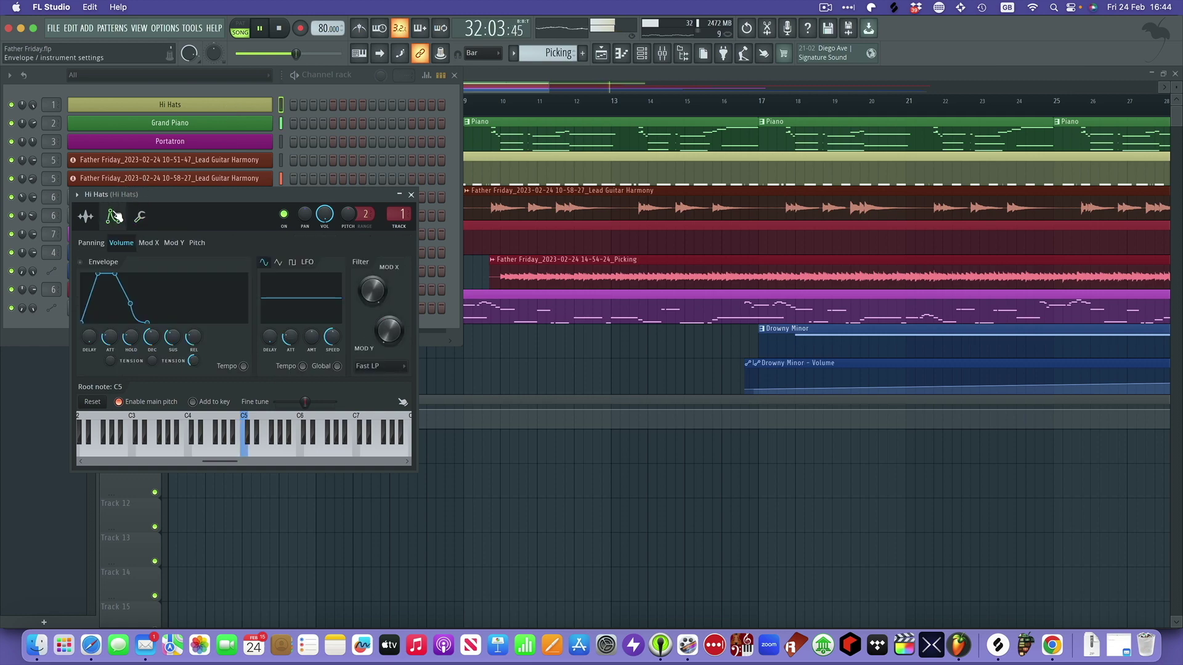
pyautogui.click(139, 218)
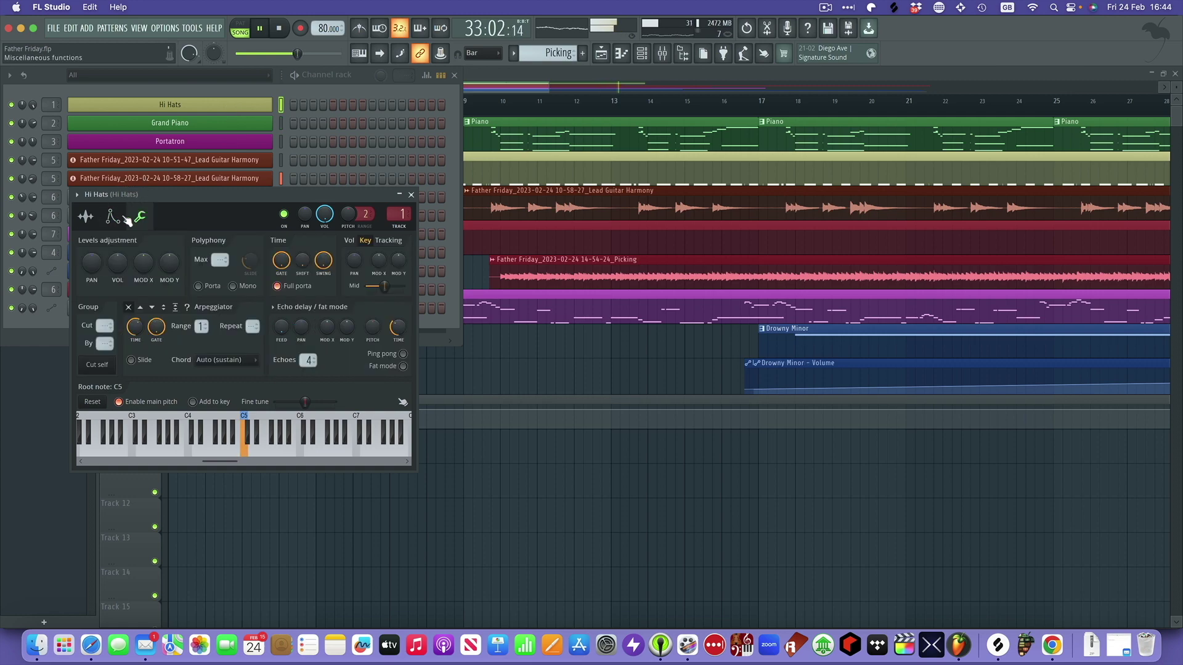
pyautogui.click(90, 218)
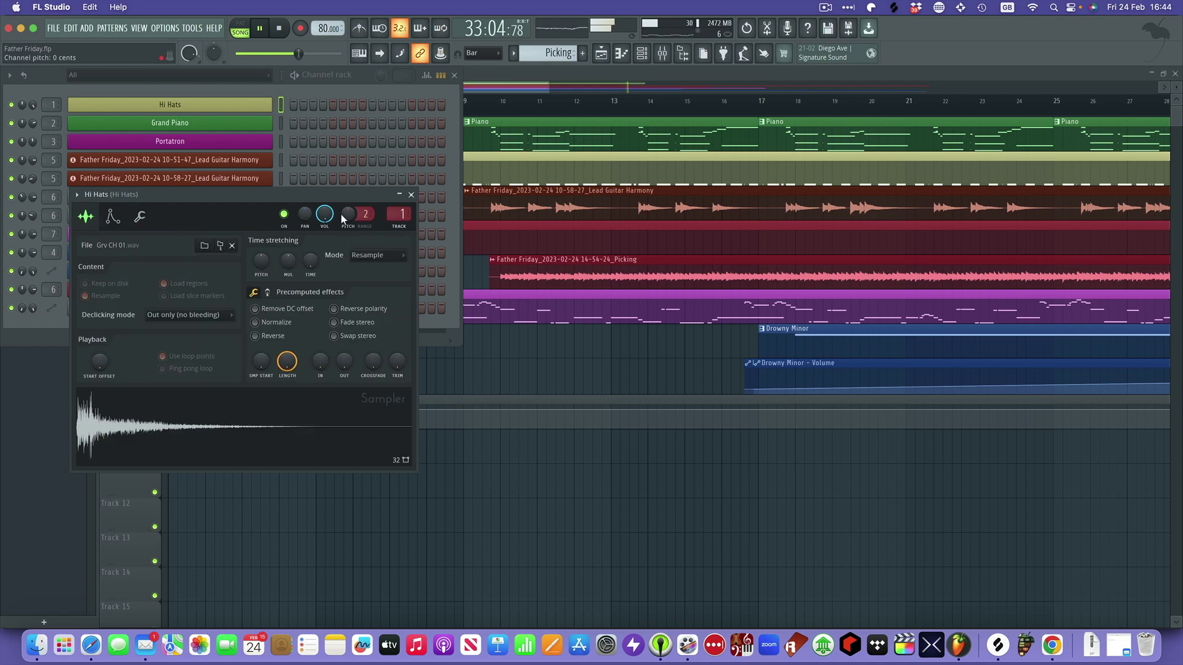
pyautogui.click(410, 195)
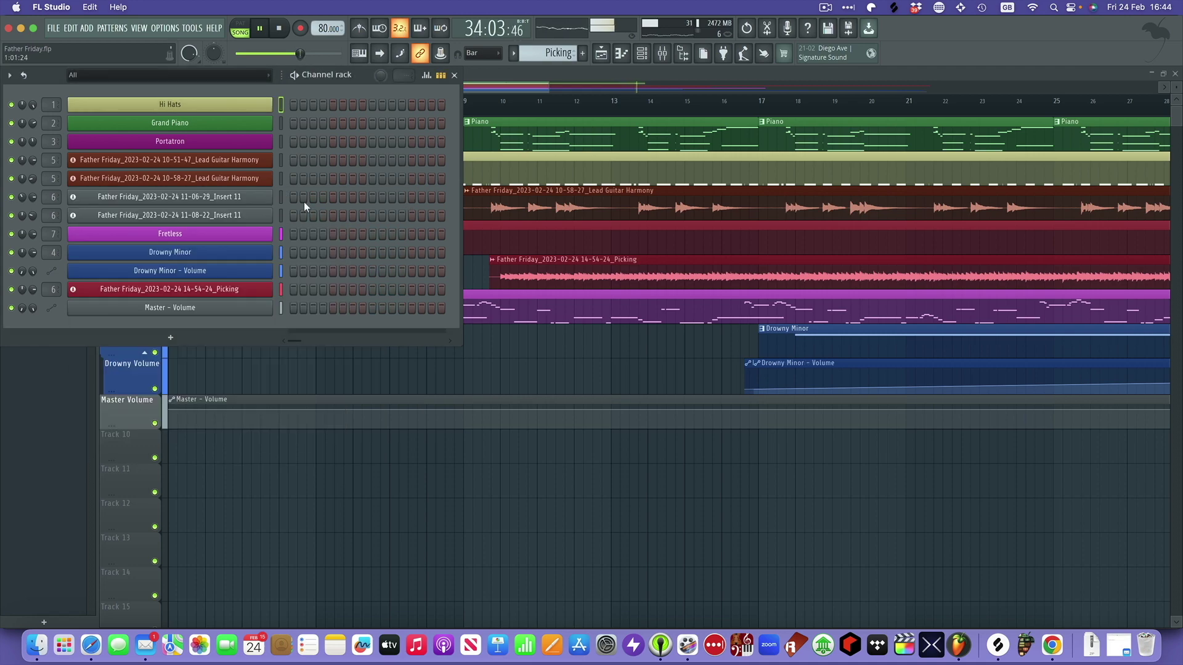
pyautogui.click(199, 258)
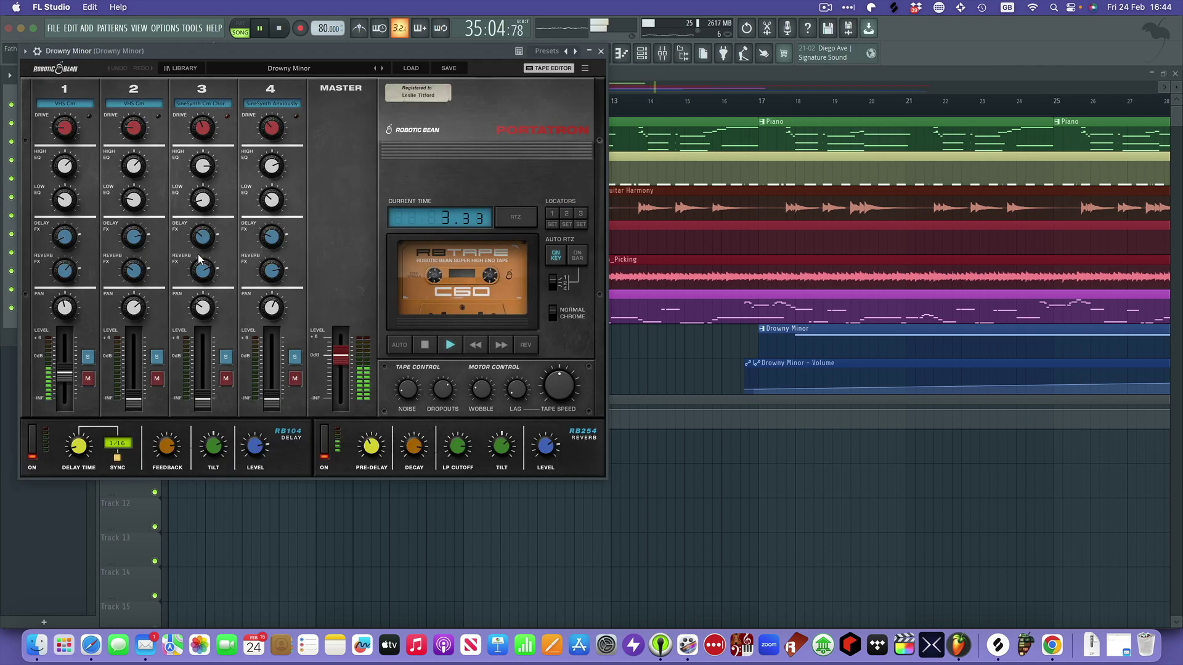
pyautogui.click(600, 52)
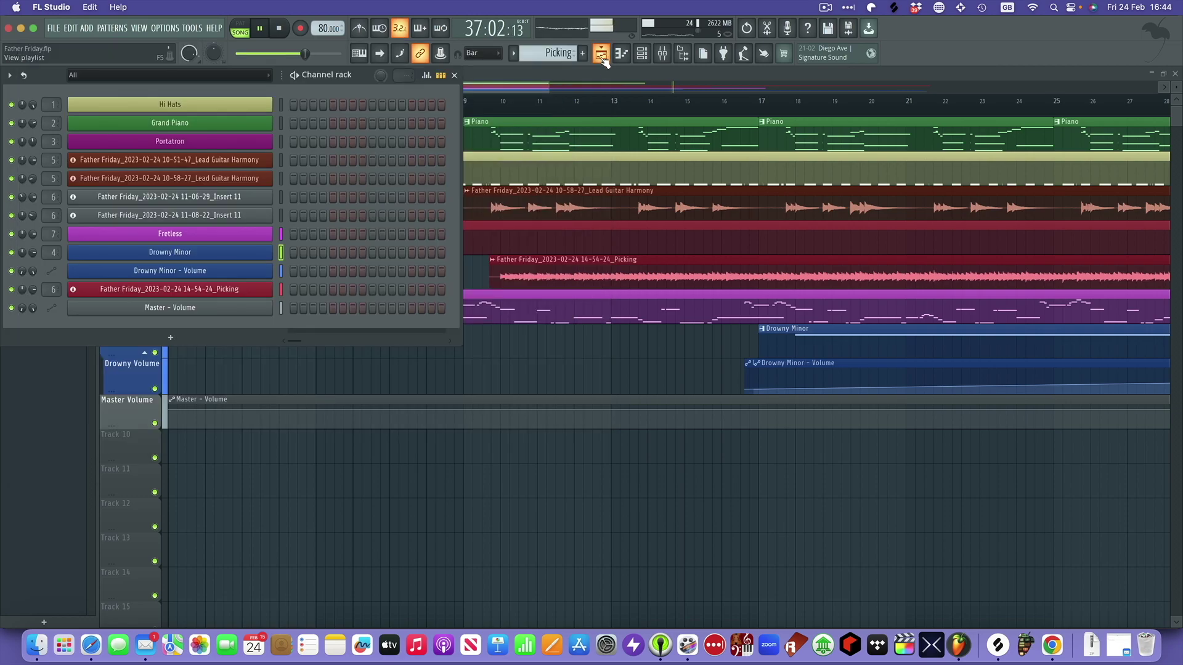
# Close the channel rack and follow the song to the end of its clips in the playlist, stopping playback there.
pyautogui.scroll(-1, 554, 123)
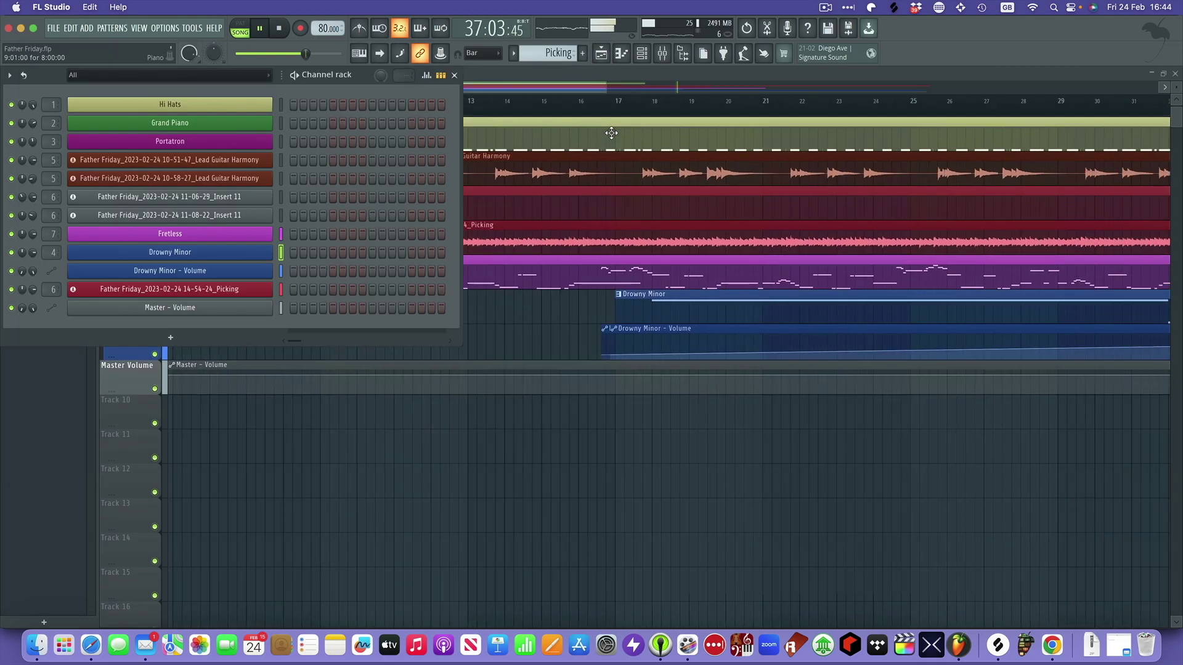
pyautogui.click(454, 76)
pyautogui.hscroll(6, 530, 142)
pyautogui.scroll(1, 530, 142)
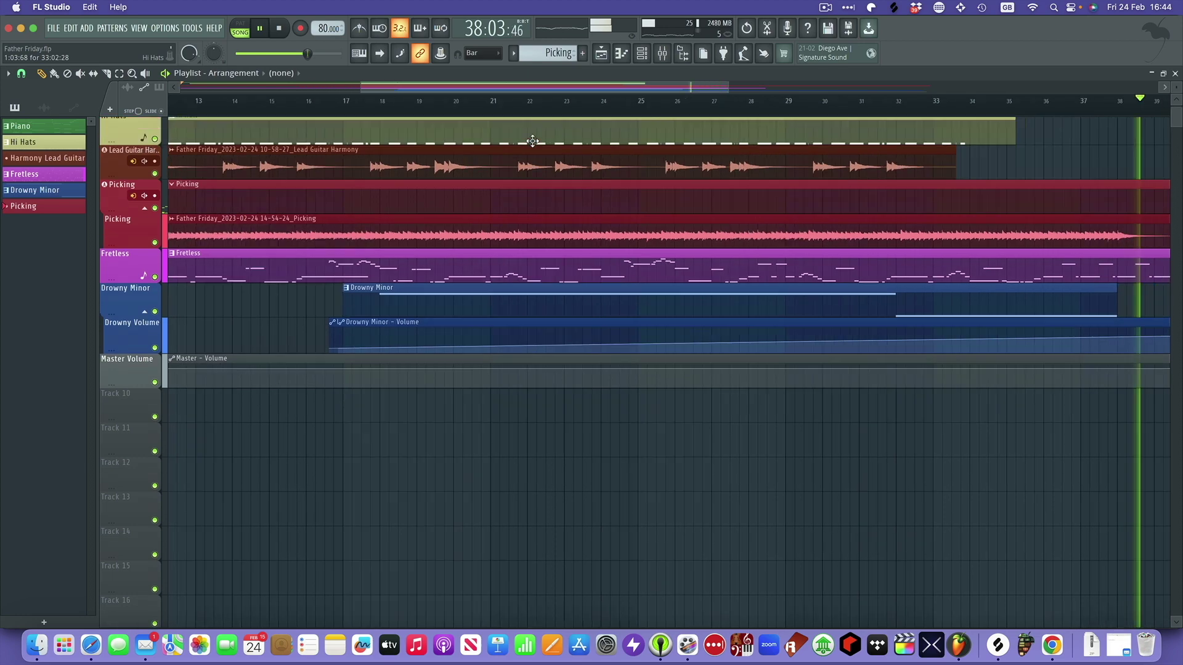
pyautogui.hscroll(6, 533, 141)
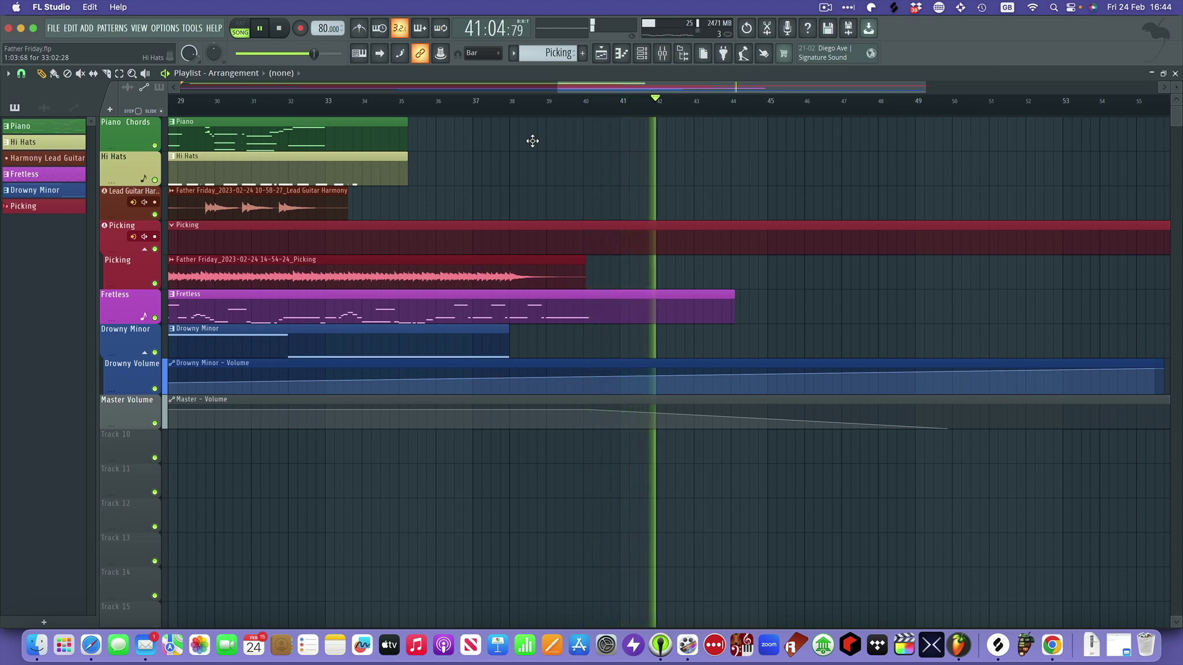
pyautogui.press('space')
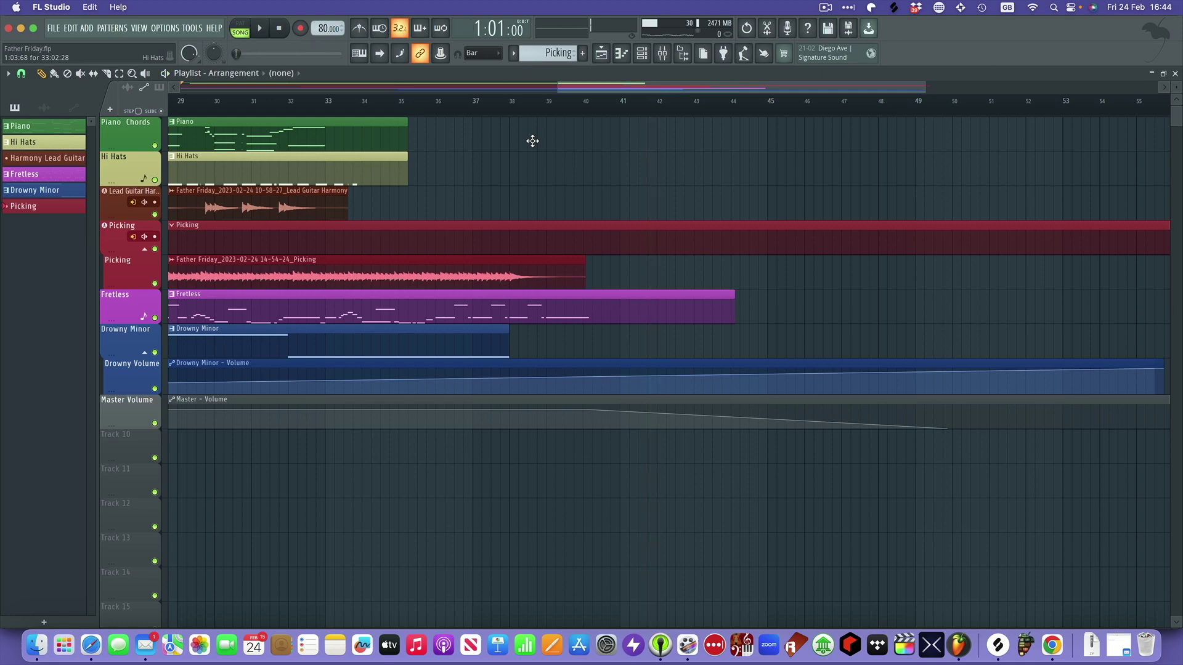